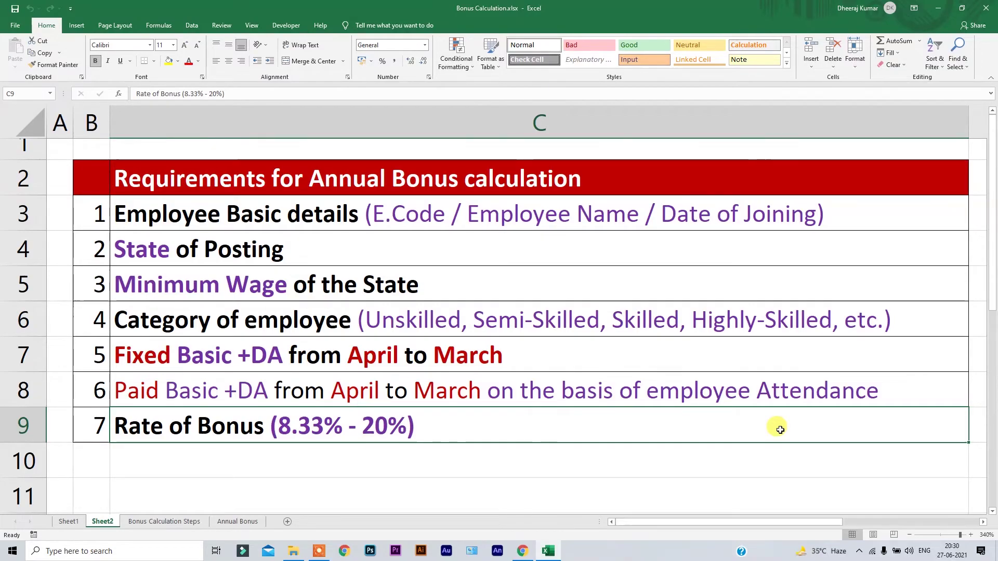
Open the Bonus Calculation Steps sheet and review the Step 1 eligibility rules and Step 2 maximum wage ceiling rules
{"action": "left_click", "coordinate": [138, 522]}
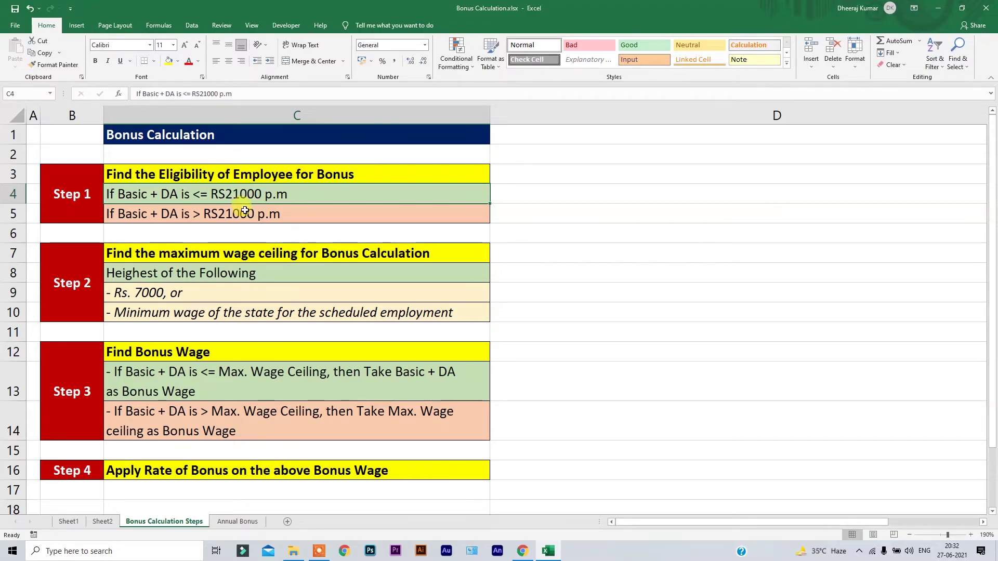
{"action": "left_click", "coordinate": [244, 210]}
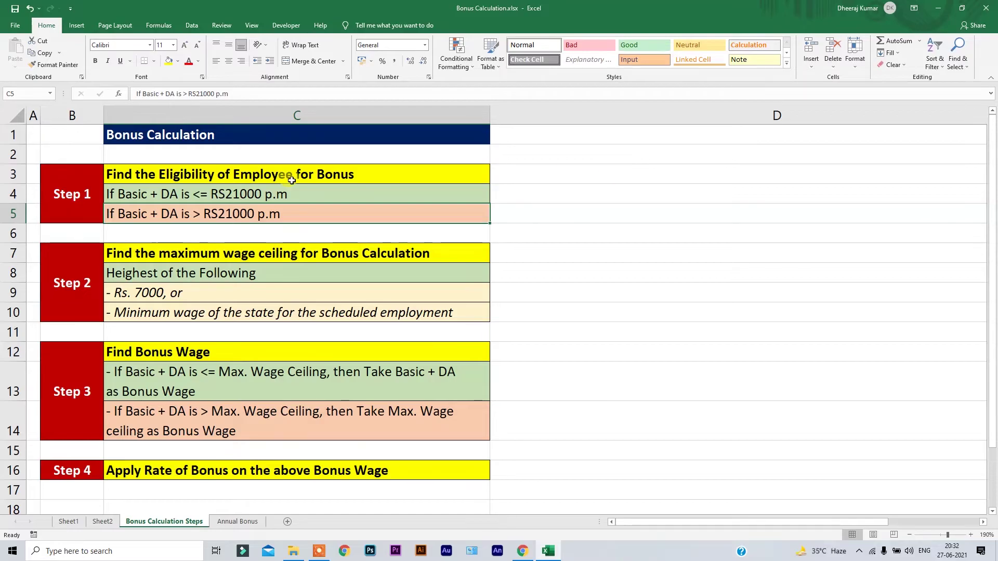
{"action": "left_click", "coordinate": [97, 299]}
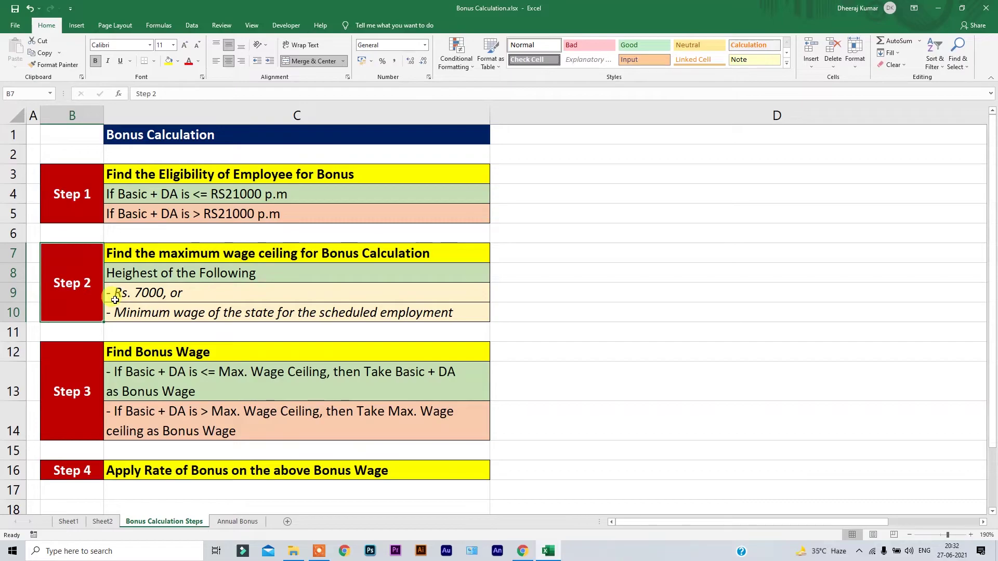
{"action": "left_click", "coordinate": [115, 300]}
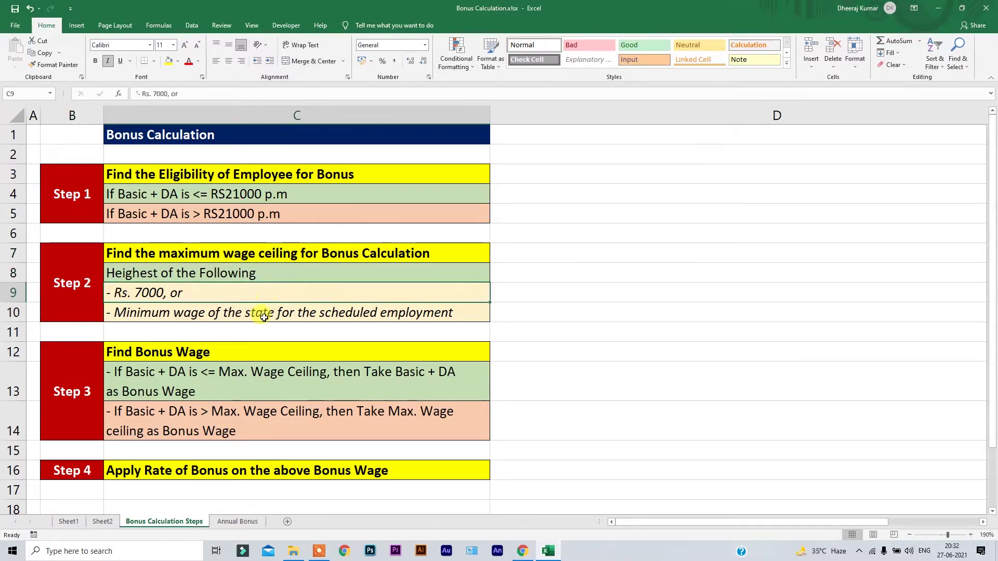
{"action": "left_click", "coordinate": [174, 313]}
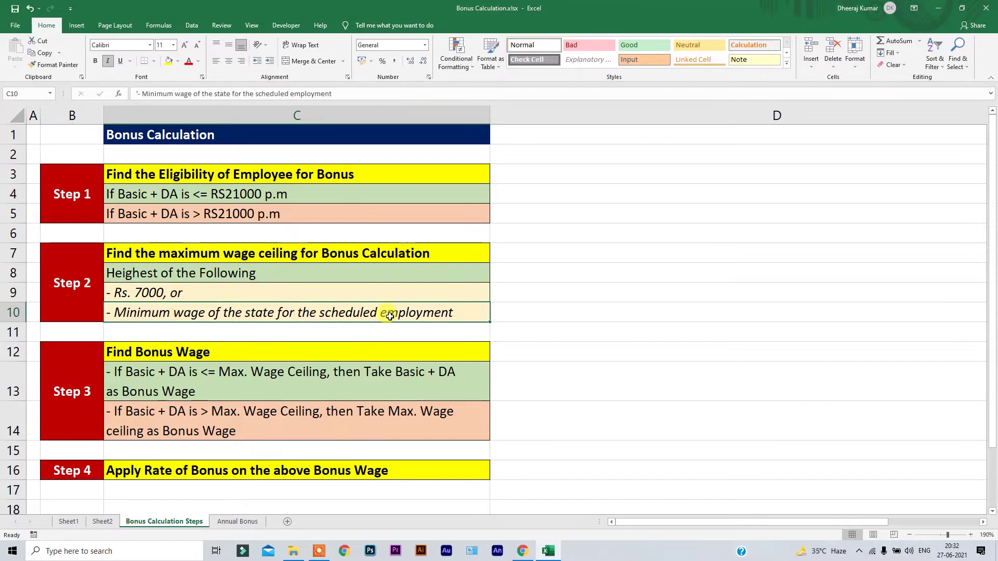
{"action": "left_click", "coordinate": [273, 292]}
{"action": "left_click", "coordinate": [286, 313]}
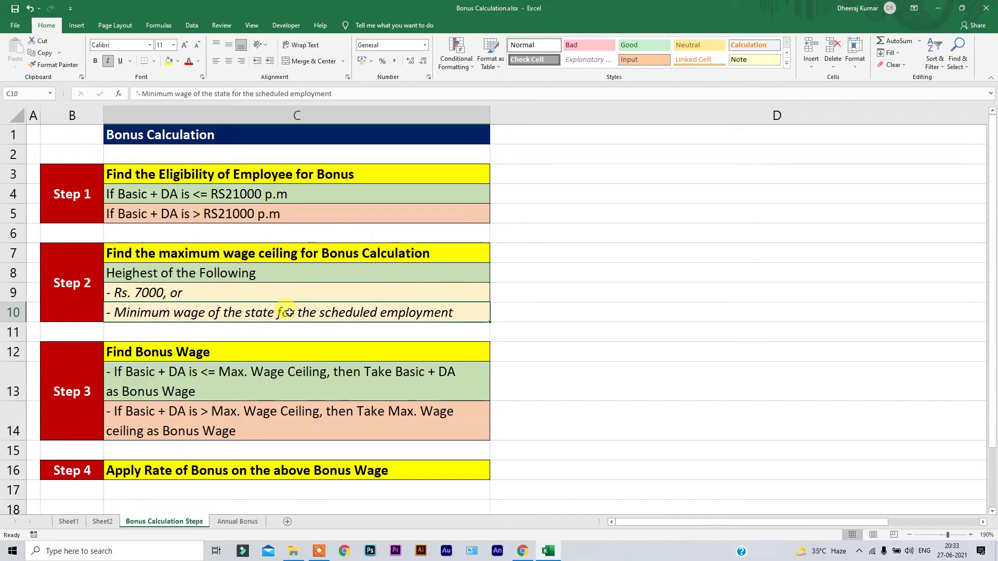
{"action": "left_click_drag", "start_coordinate": [289, 300], "coordinate": [289, 312]}
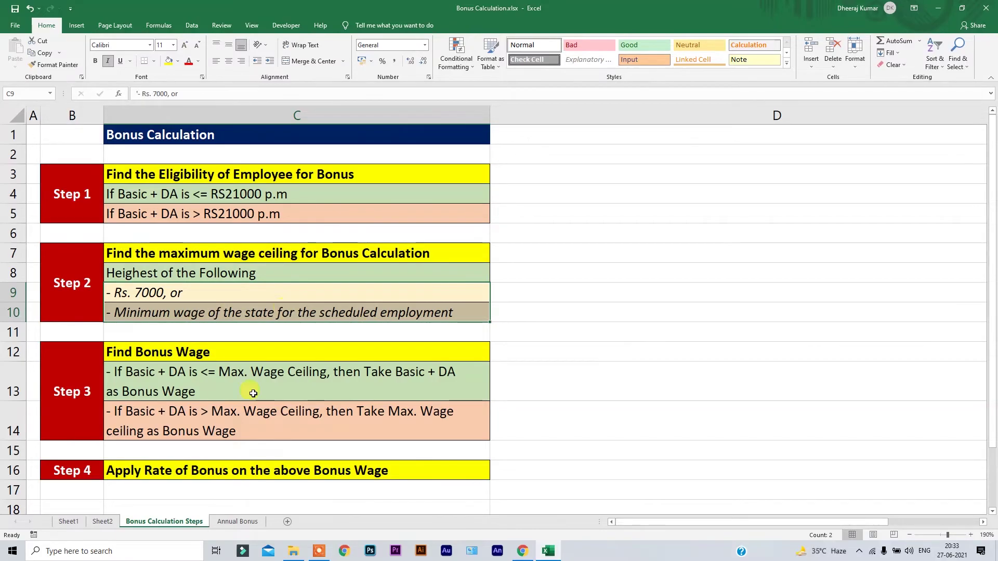
Review the Step 3 bonus wage rules and the Step 4 rule for applying the rate of bonus
{"action": "left_click", "coordinate": [57, 375]}
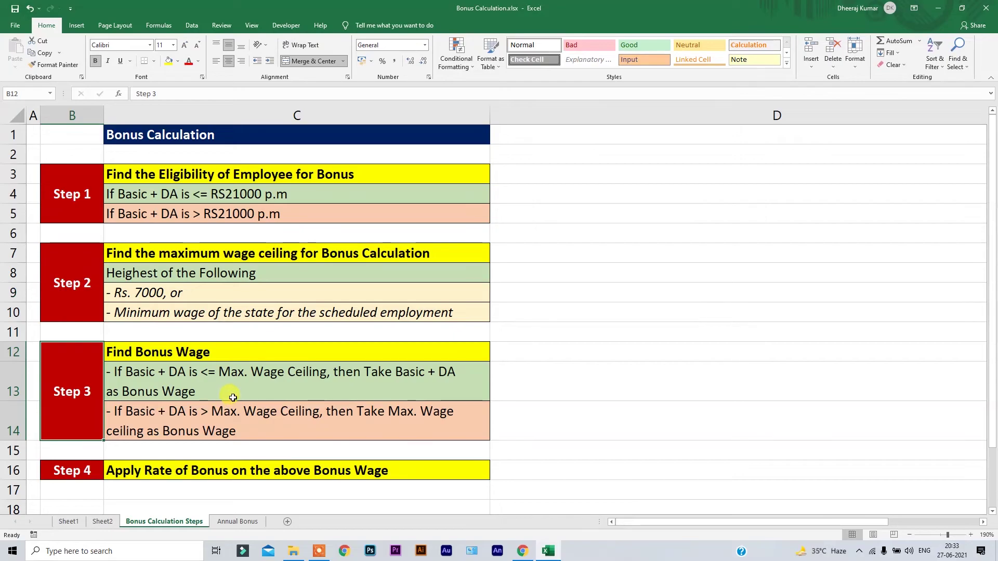
{"action": "left_click", "coordinate": [233, 397]}
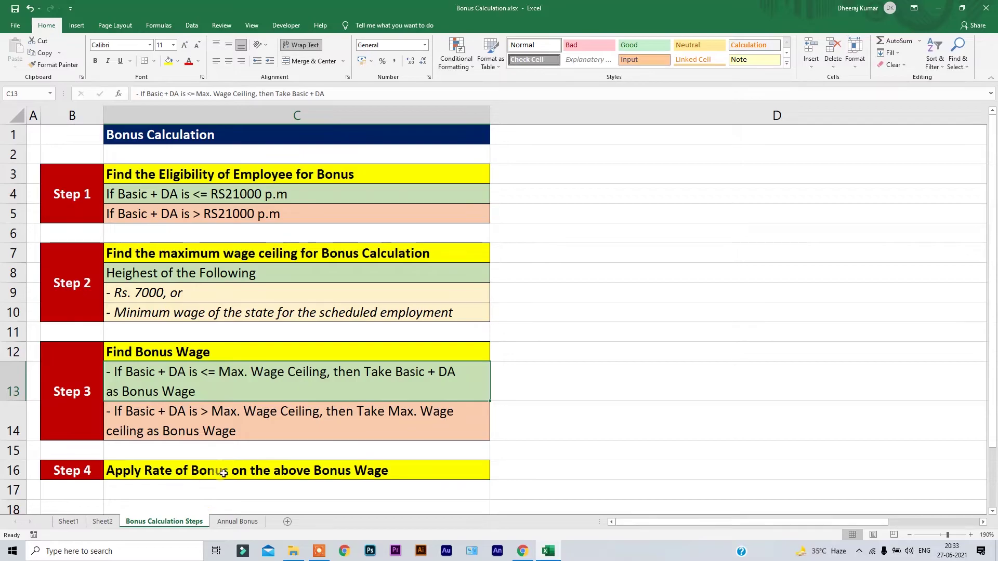
{"action": "left_click", "coordinate": [244, 422]}
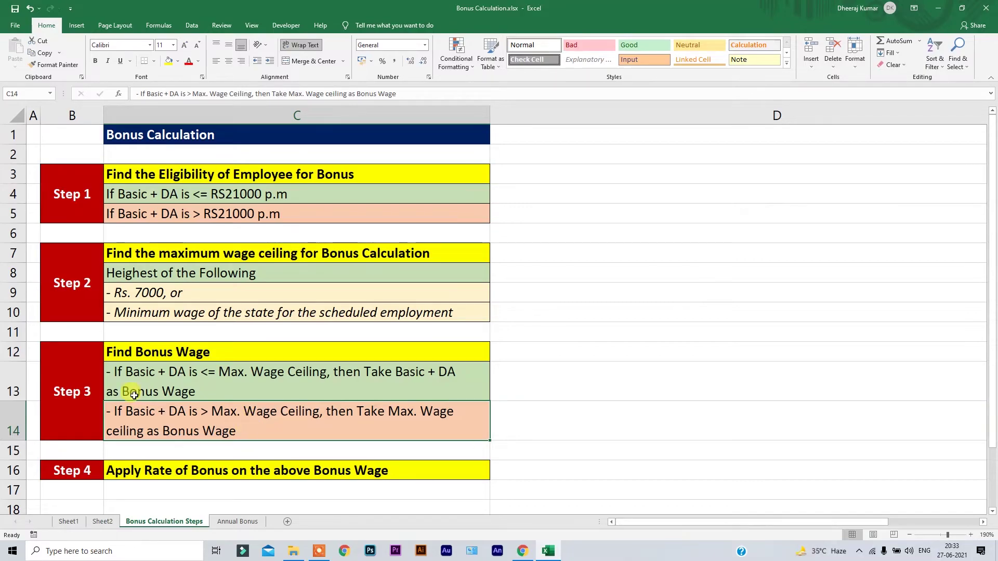
{"action": "left_click", "coordinate": [88, 469]}
{"action": "left_click", "coordinate": [149, 469]}
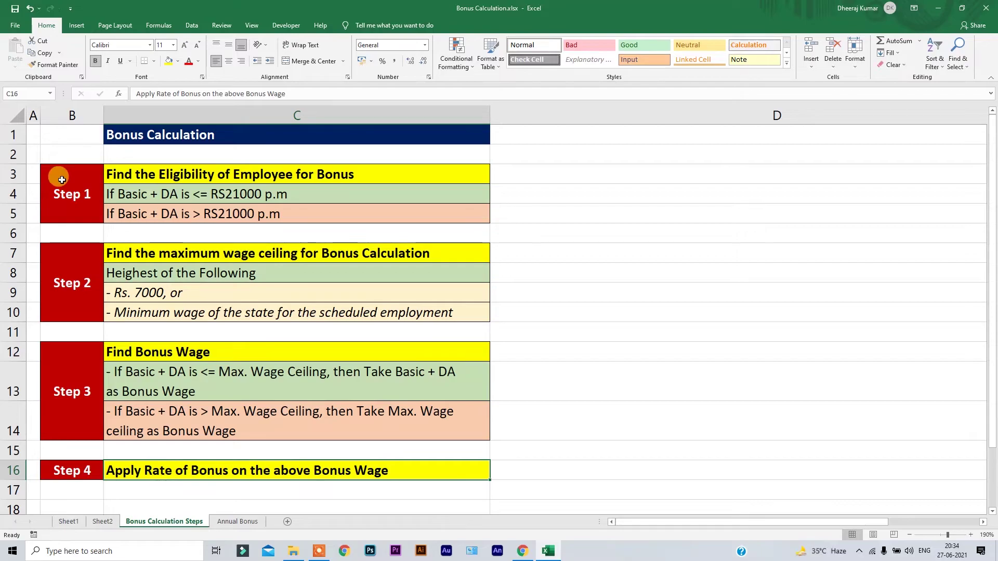
{"action": "left_click", "coordinate": [94, 122]}
{"action": "left_click_drag", "start_coordinate": [94, 122], "coordinate": [274, 111]}
{"action": "left_click", "coordinate": [295, 229]}
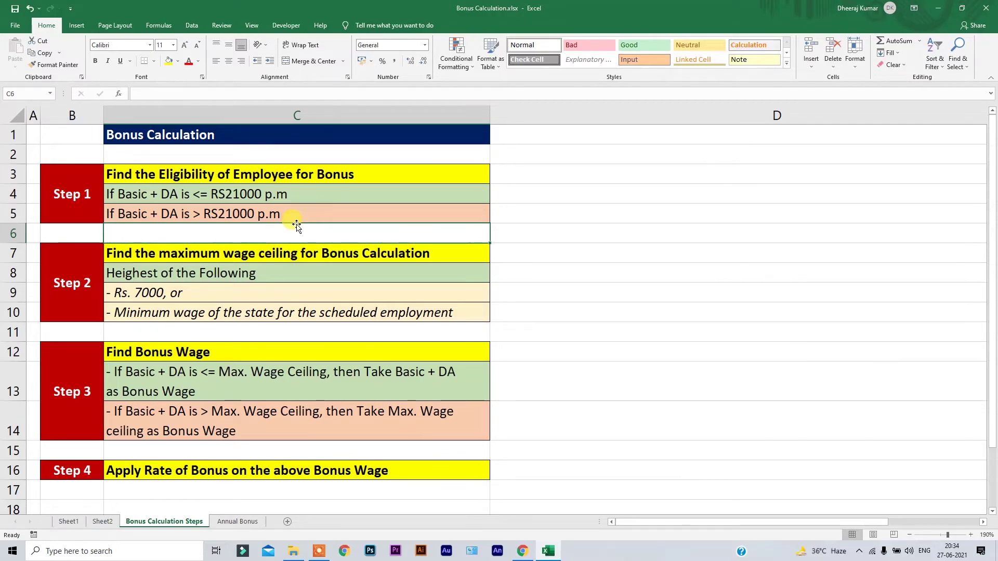
Open the Annual Bonus sheet and examine the employee detail columns from S.No to Date of Joining
{"action": "left_click", "coordinate": [257, 525]}
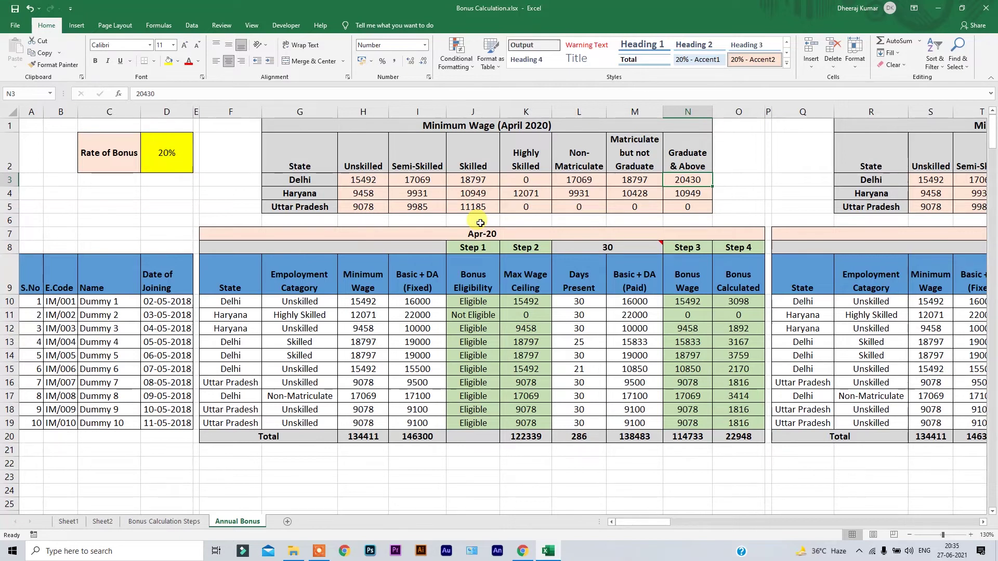
{"action": "left_click_drag", "start_coordinate": [32, 267], "coordinate": [167, 419]}
{"action": "left_click", "coordinate": [109, 356]}
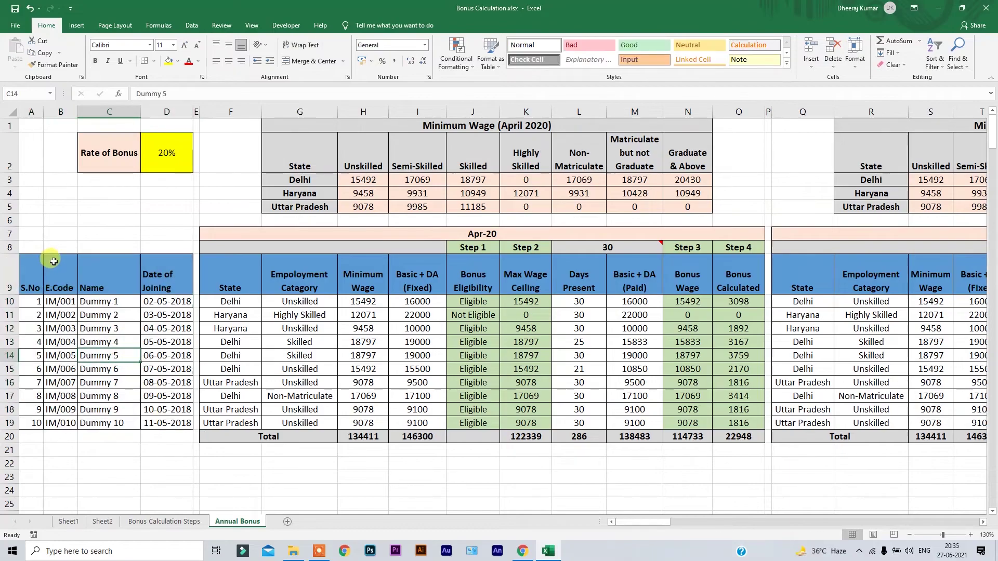
{"action": "left_click", "coordinate": [154, 276]}
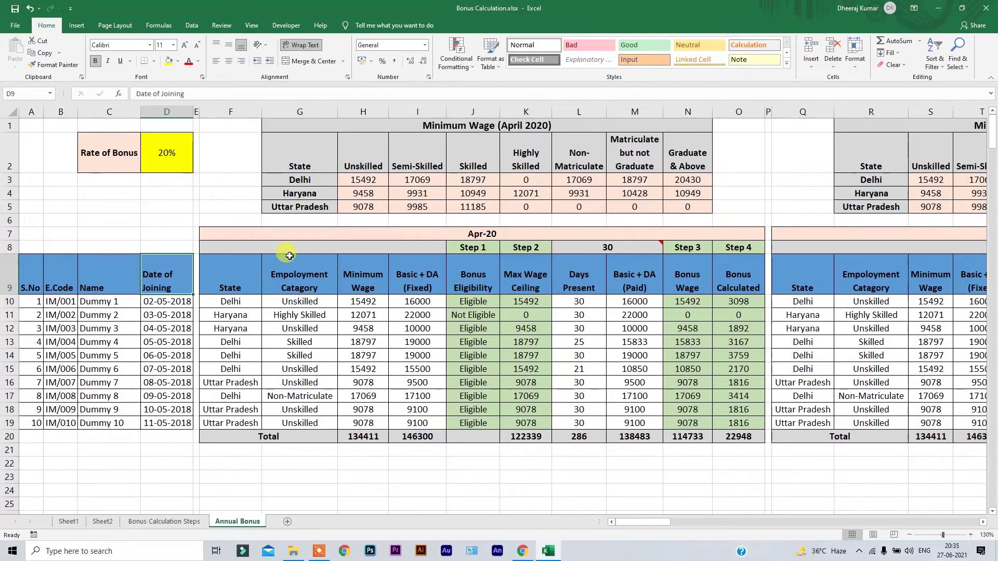
Examine the Apr-20 block, from the State, category, wage and Basic + DA columns through the Step 1 to Step 4 columns
{"action": "left_click_drag", "start_coordinate": [252, 231], "coordinate": [328, 436]}
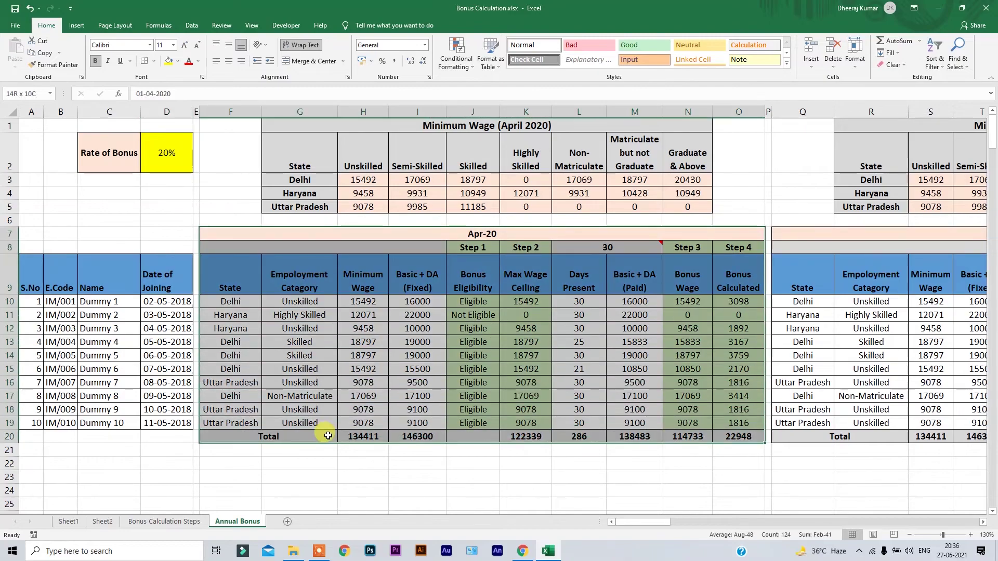
{"action": "left_click", "coordinate": [511, 341]}
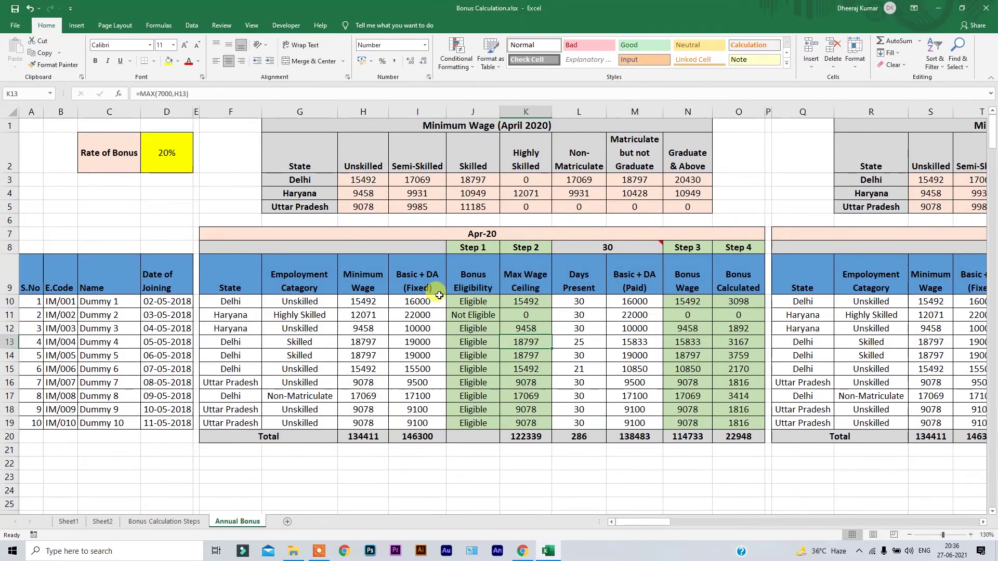
{"action": "scroll", "coordinate": [439, 295], "scroll_direction": "up", "scroll_amount": 2, "text": "ctrl"}
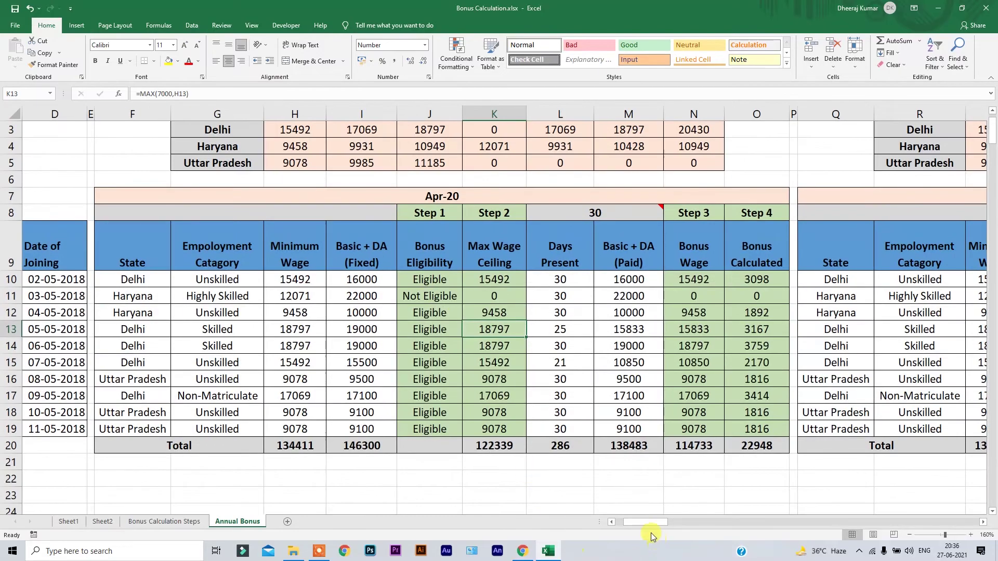
{"action": "left_click_drag", "start_coordinate": [641, 526], "coordinate": [616, 531]}
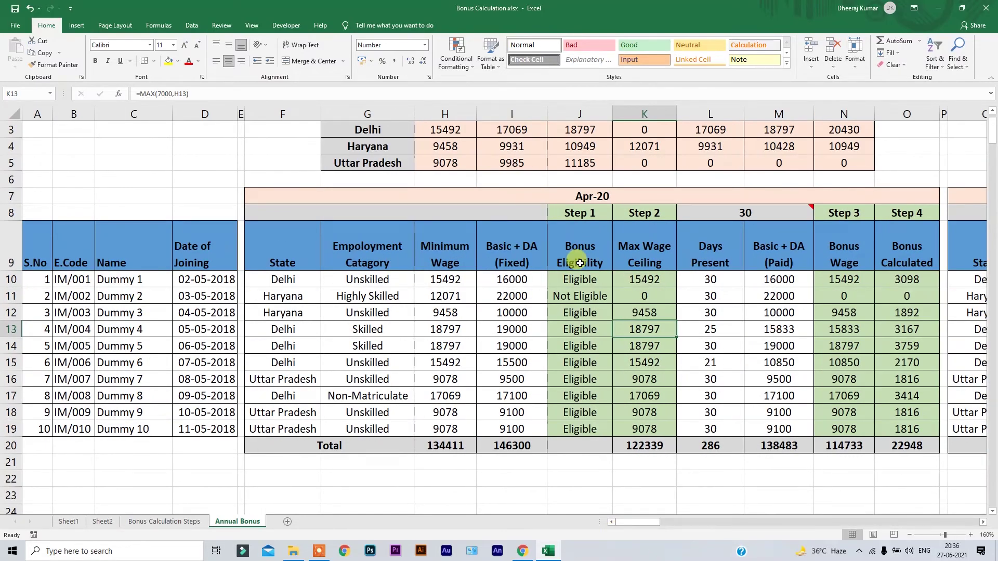
{"action": "left_click_drag", "start_coordinate": [280, 260], "coordinate": [297, 431]}
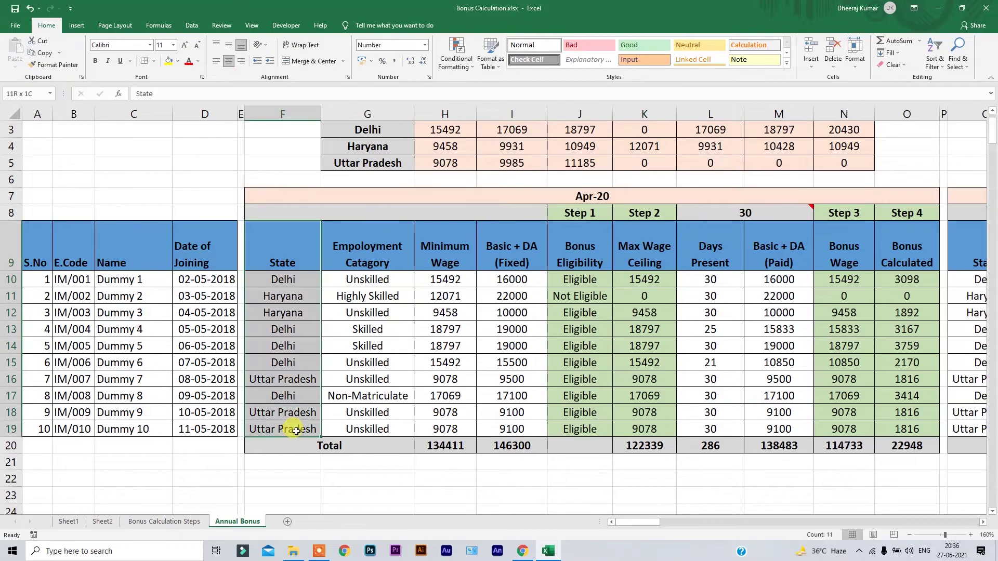
{"action": "left_click_drag", "start_coordinate": [382, 247], "coordinate": [371, 426]}
{"action": "left_click_drag", "start_coordinate": [443, 249], "coordinate": [460, 437]}
{"action": "left_click_drag", "start_coordinate": [517, 230], "coordinate": [502, 431]}
{"action": "left_click_drag", "start_coordinate": [580, 213], "coordinate": [907, 434]}
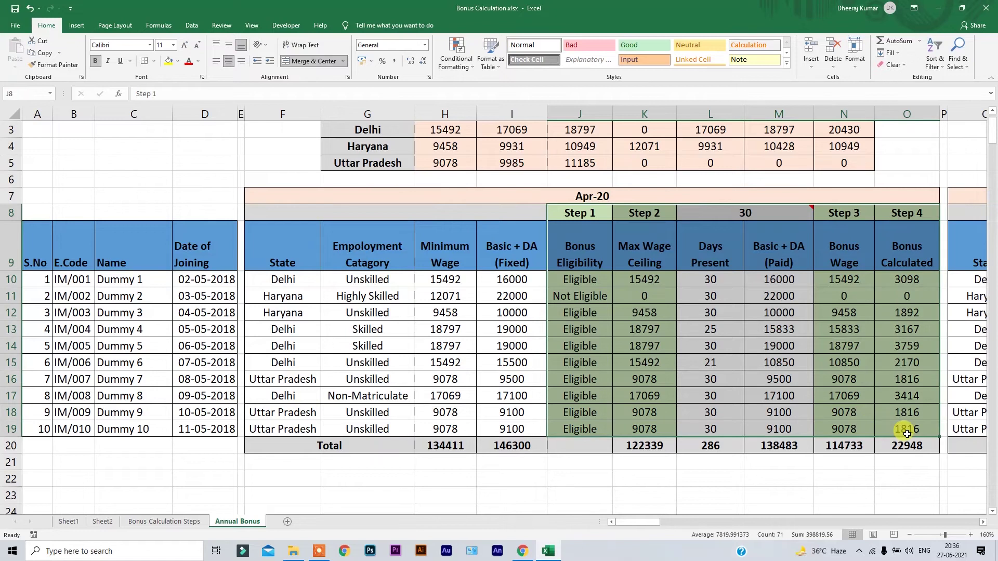
{"action": "left_click", "coordinate": [857, 329]}
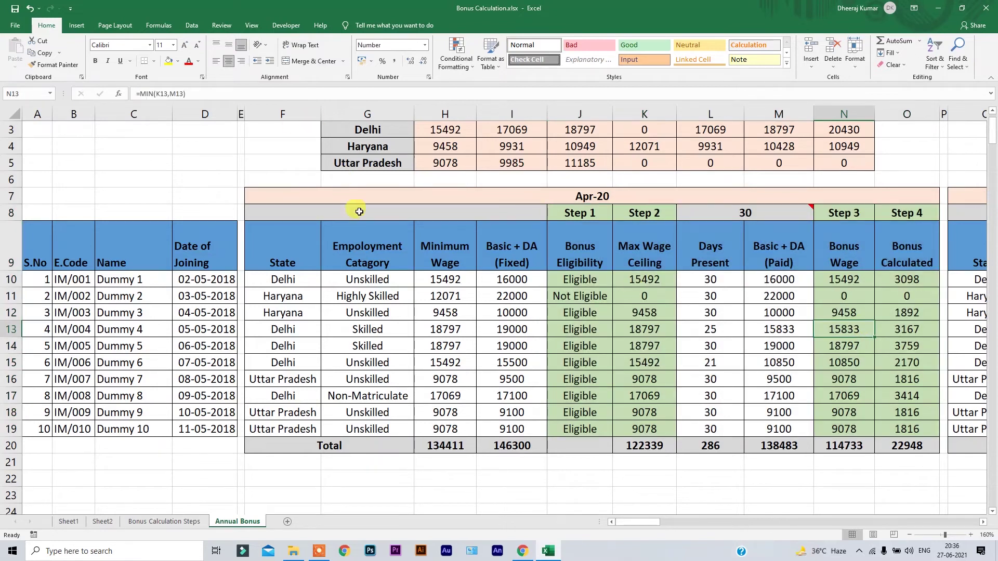
{"action": "left_click", "coordinate": [767, 196]}
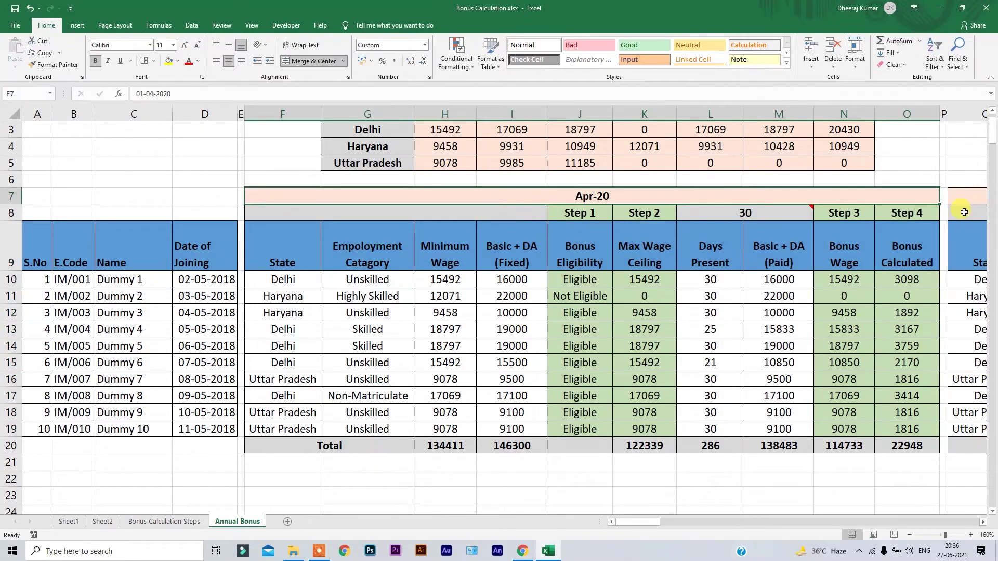
Look through the monthly blocks following Apr-20 along row 7, and return to the start of the row
{"action": "key", "text": "Right"}
{"action": "key", "text": "Right"}
{"action": "key", "text": "Right"}
{"action": "key", "text": "Right"}
{"action": "key", "text": "Right"}
{"action": "key", "text": "Right"}
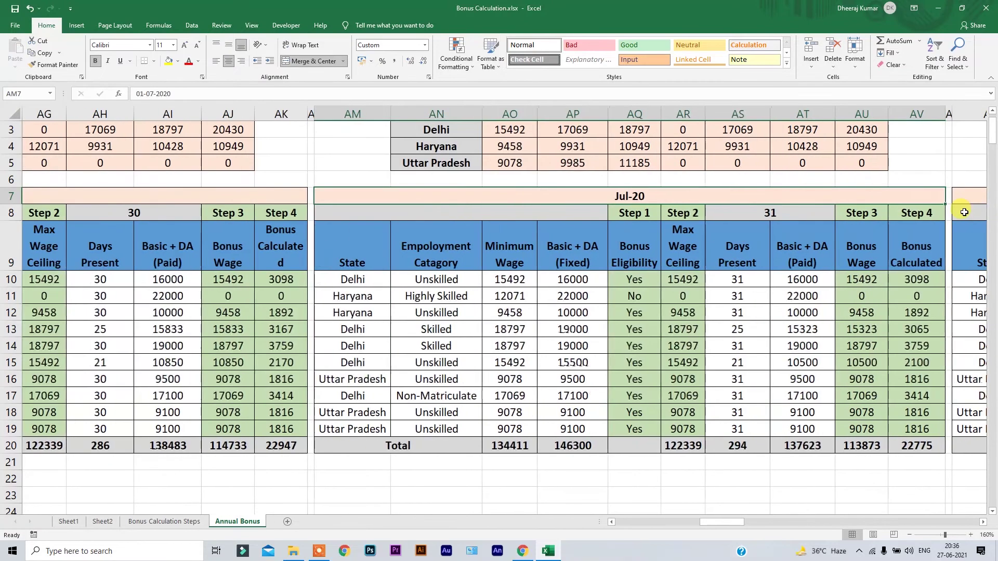
{"action": "key", "text": "Right"}
{"action": "key", "text": "Right"}
{"action": "key", "text": "Right"}
{"action": "key", "text": "Right"}
{"action": "key", "text": "Left"}
{"action": "key", "text": "Left"}
{"action": "key", "text": "Left"}
{"action": "key", "text": "Left"}
{"action": "key", "text": "Left"}
{"action": "key", "text": "Left"}
{"action": "key", "text": "Left"}
{"action": "key", "text": "Left"}
{"action": "key", "text": "Left"}
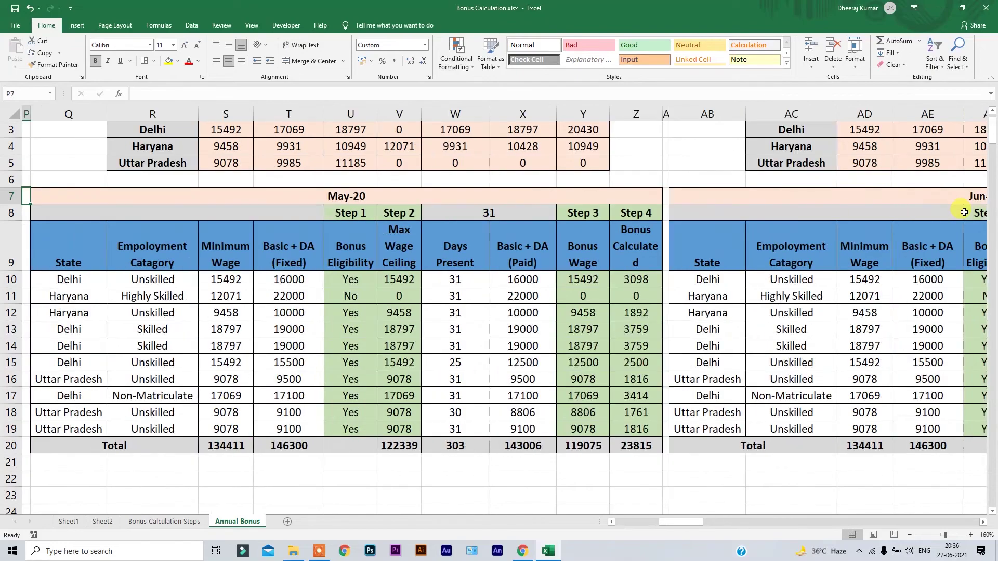
{"action": "key", "text": "Home"}
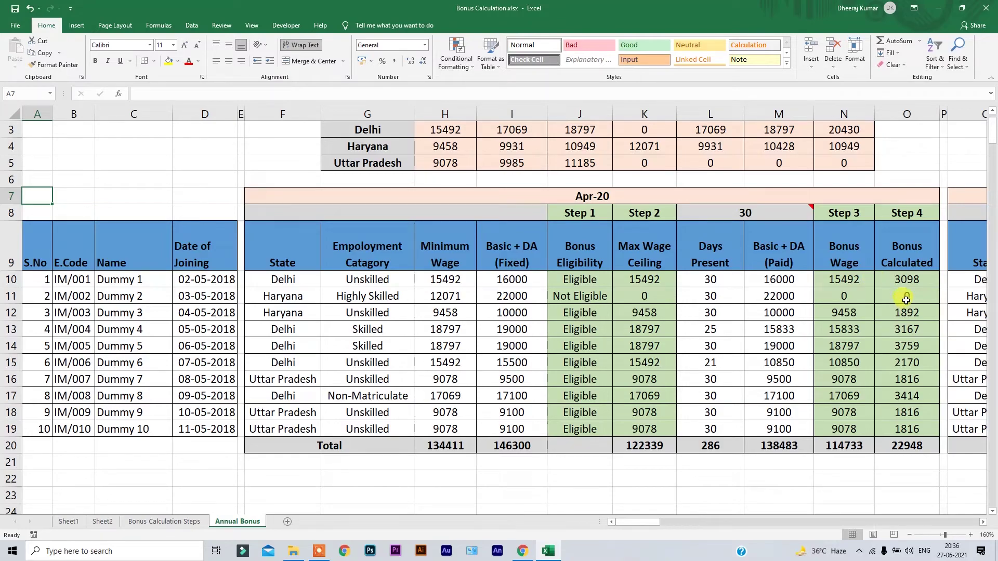
Examine the State and Employment Category columns of the Apr-20 block for all ten employees
{"action": "left_click", "coordinate": [514, 277]}
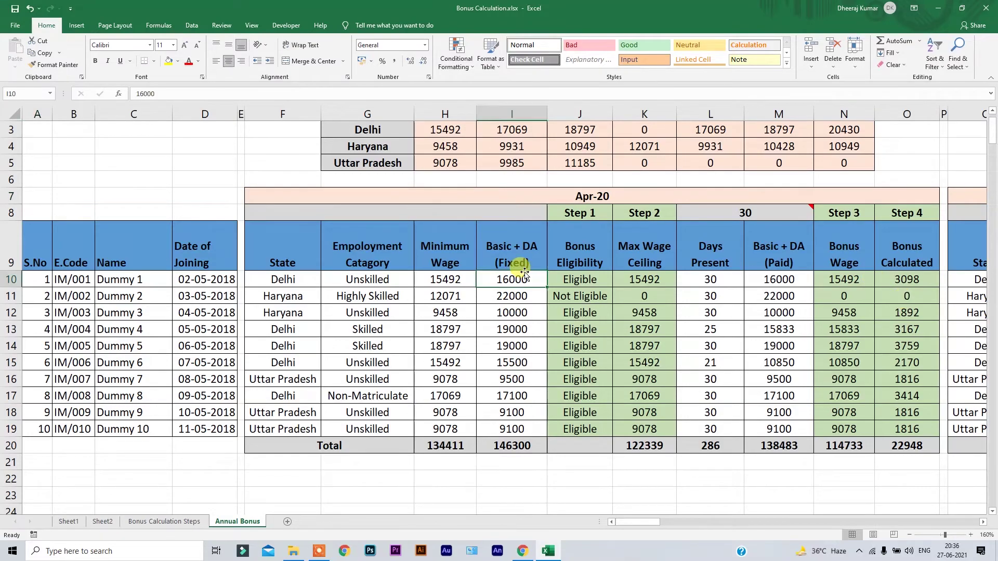
{"action": "left_click_drag", "start_coordinate": [303, 254], "coordinate": [279, 425]}
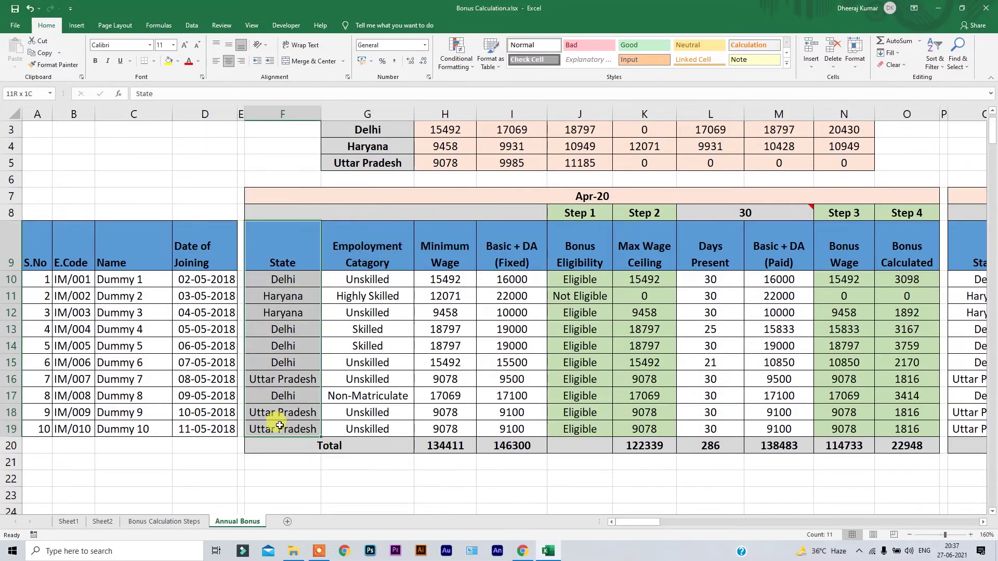
{"action": "left_click", "coordinate": [281, 346]}
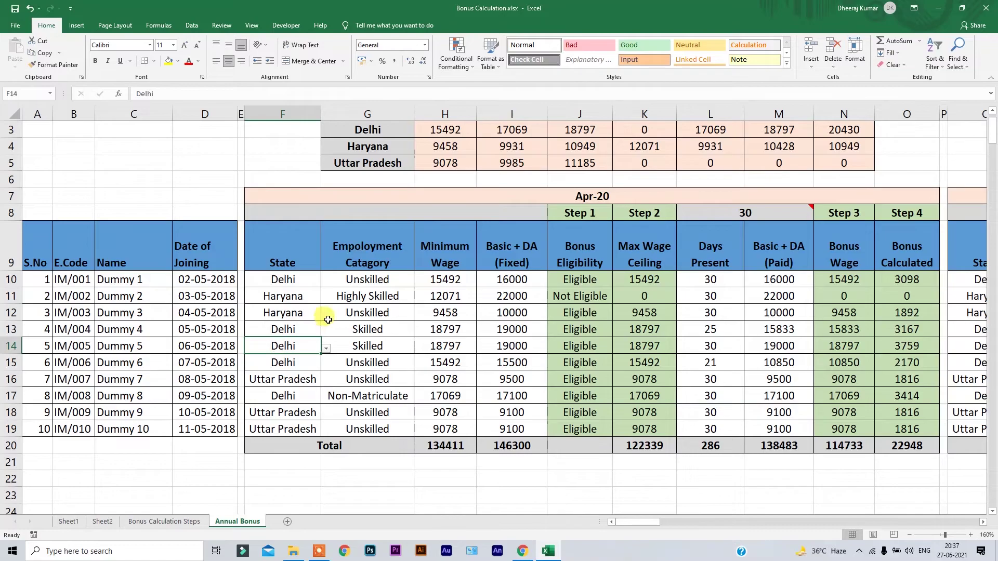
{"action": "left_click_drag", "start_coordinate": [289, 246], "coordinate": [301, 422]}
{"action": "left_click", "coordinate": [402, 267]}
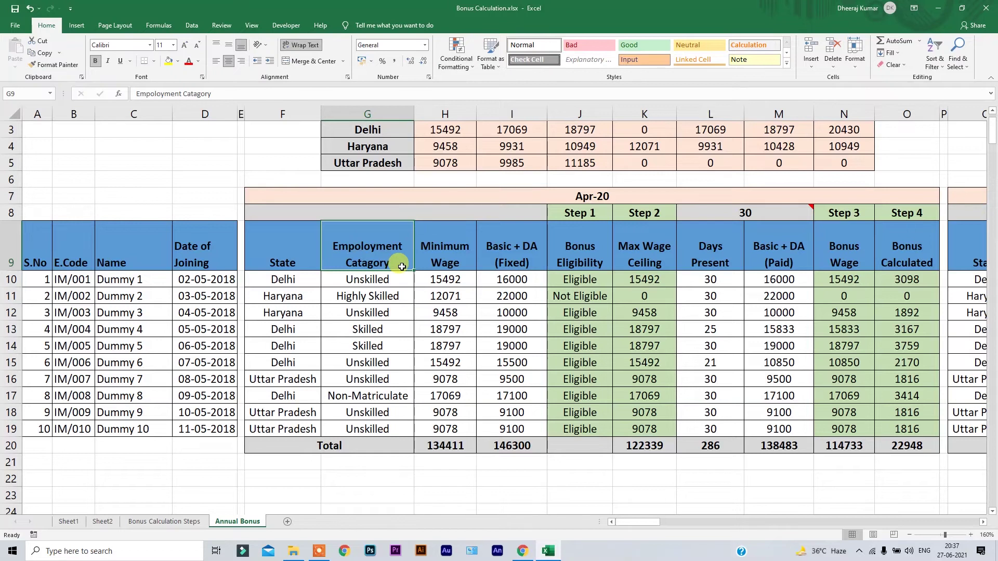
{"action": "left_click_drag", "start_coordinate": [379, 268], "coordinate": [379, 437]}
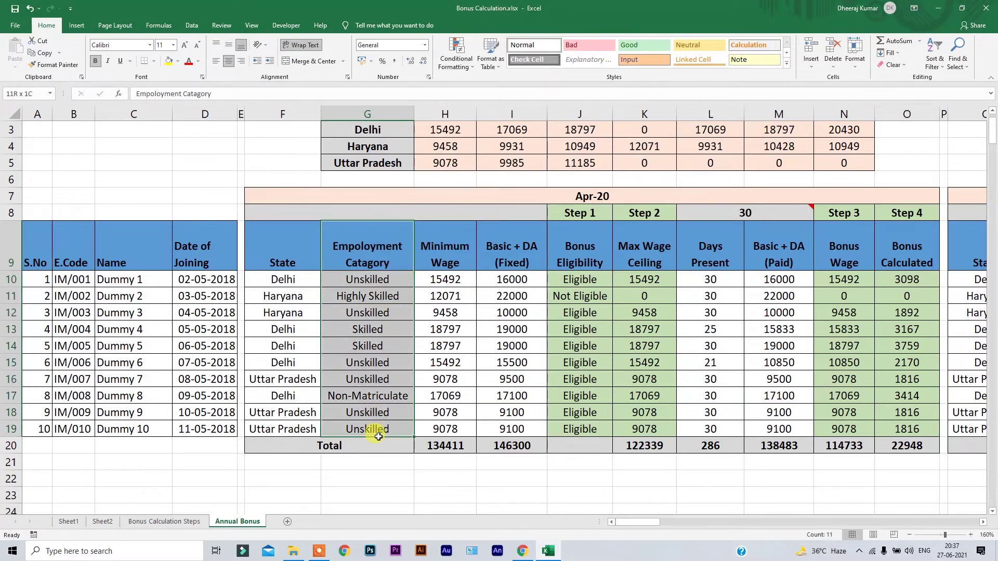
{"action": "left_click", "coordinate": [403, 329]}
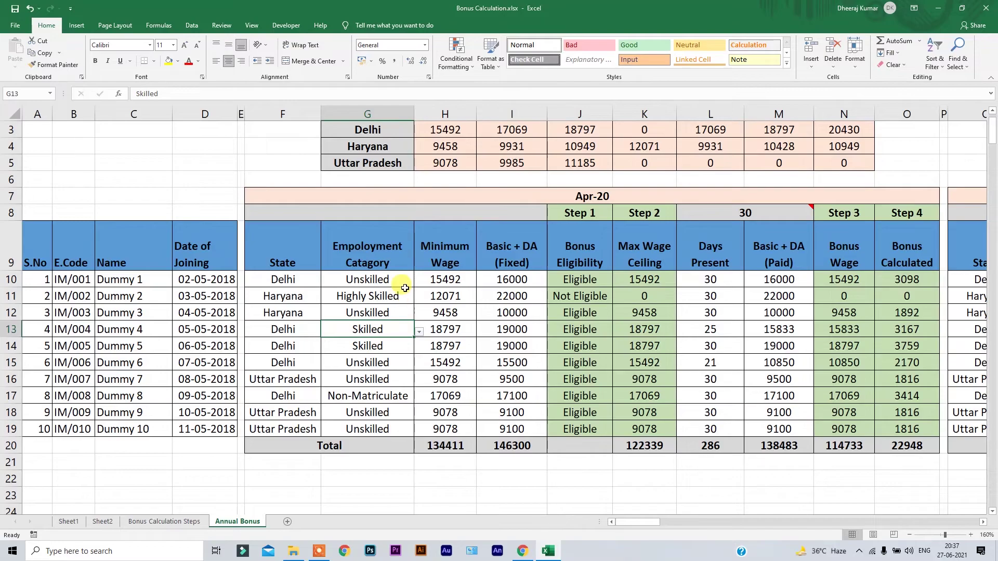
Examine the Minimum Wage and Basic + DA (Fixed) columns of the Apr-20 block
{"action": "left_click", "coordinate": [446, 248]}
{"action": "left_click_drag", "start_coordinate": [276, 246], "coordinate": [288, 447]}
{"action": "left_click_drag", "start_coordinate": [443, 235], "coordinate": [454, 430]}
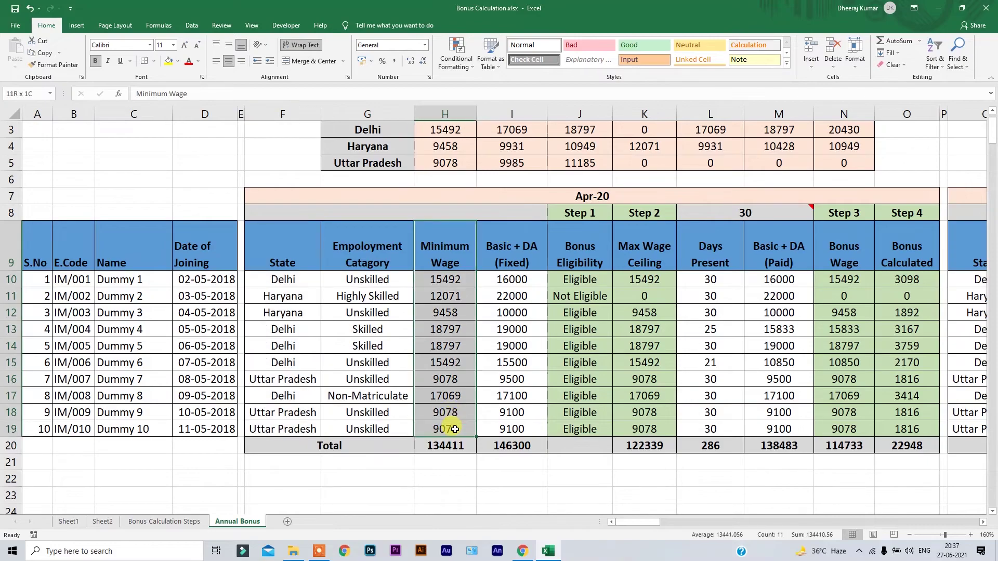
{"action": "left_click", "coordinate": [517, 240]}
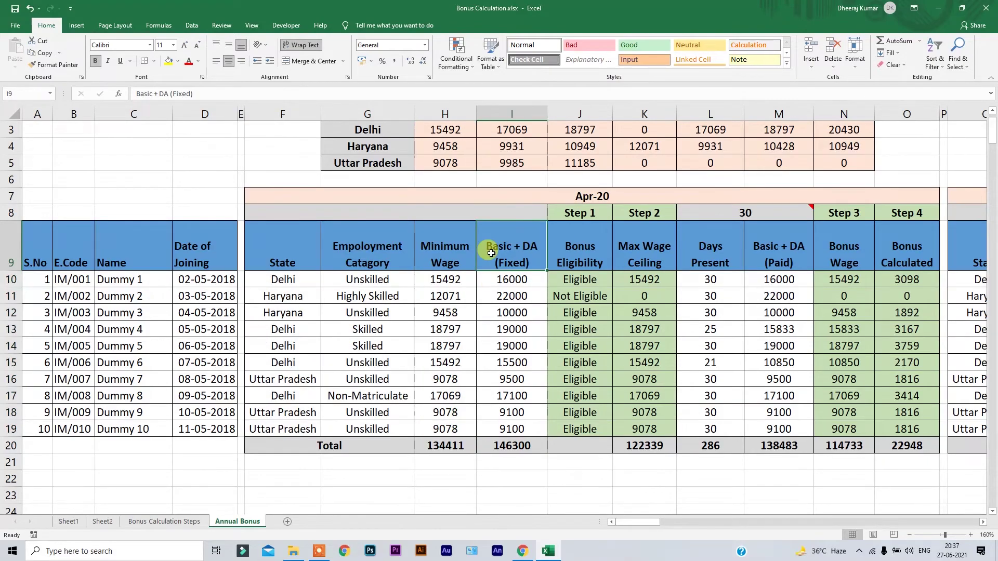
{"action": "left_click_drag", "start_coordinate": [507, 239], "coordinate": [511, 334]}
{"action": "left_click_drag", "start_coordinate": [495, 235], "coordinate": [517, 425]}
{"action": "left_click", "coordinate": [512, 312]}
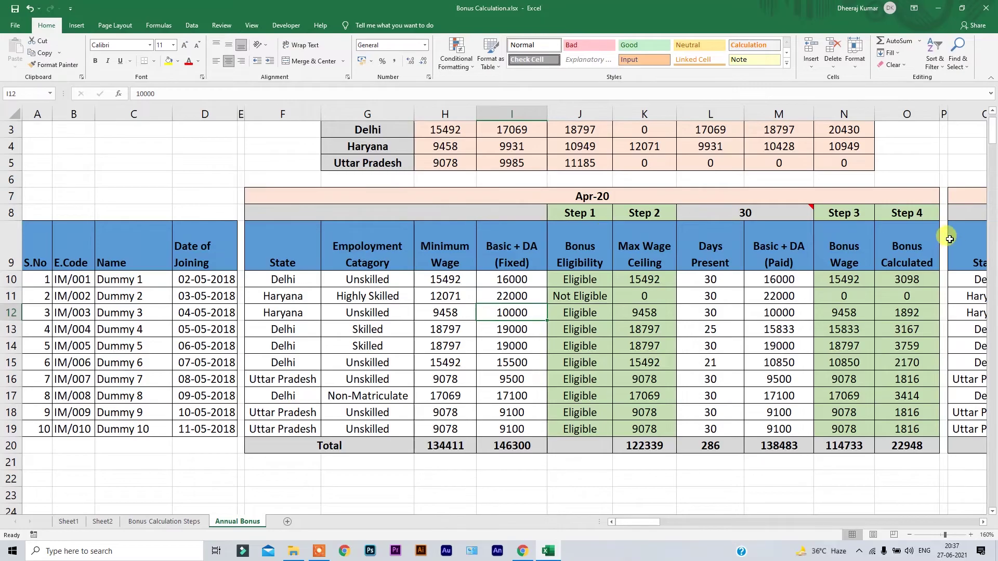
Compare the Basic + DA (Paid) column of the Apr-20 block with Basic + DA (Fixed) and Days Present
{"action": "left_click_drag", "start_coordinate": [781, 221], "coordinate": [793, 429]}
{"action": "left_click_drag", "start_coordinate": [515, 244], "coordinate": [514, 429]}
{"action": "left_click", "coordinate": [738, 258]}
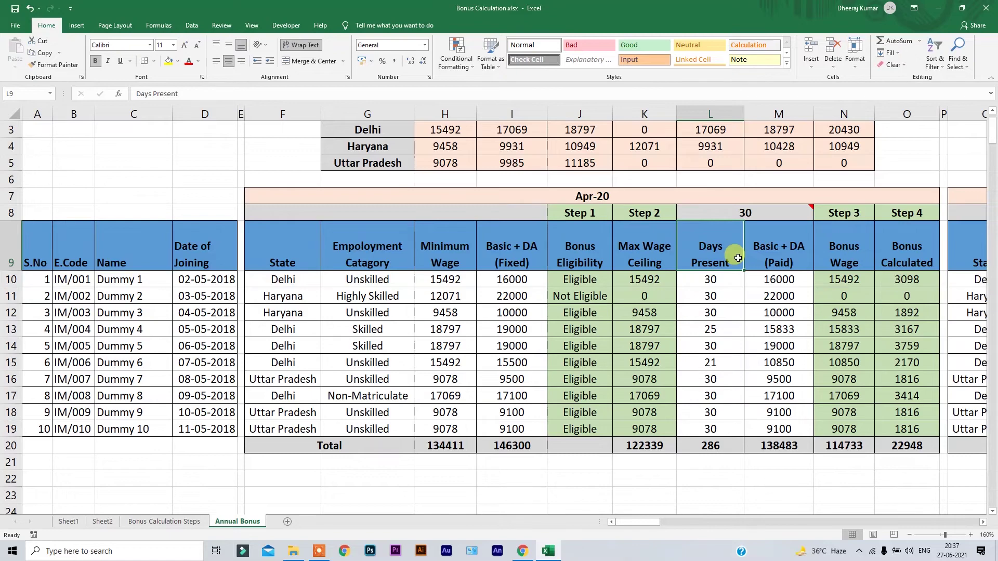
Examine the Minimum Wage (April 2020) table of state and skill-category rates above the Apr-20 block
{"action": "scroll", "coordinate": [738, 259], "scroll_direction": "up", "scroll_amount": 1}
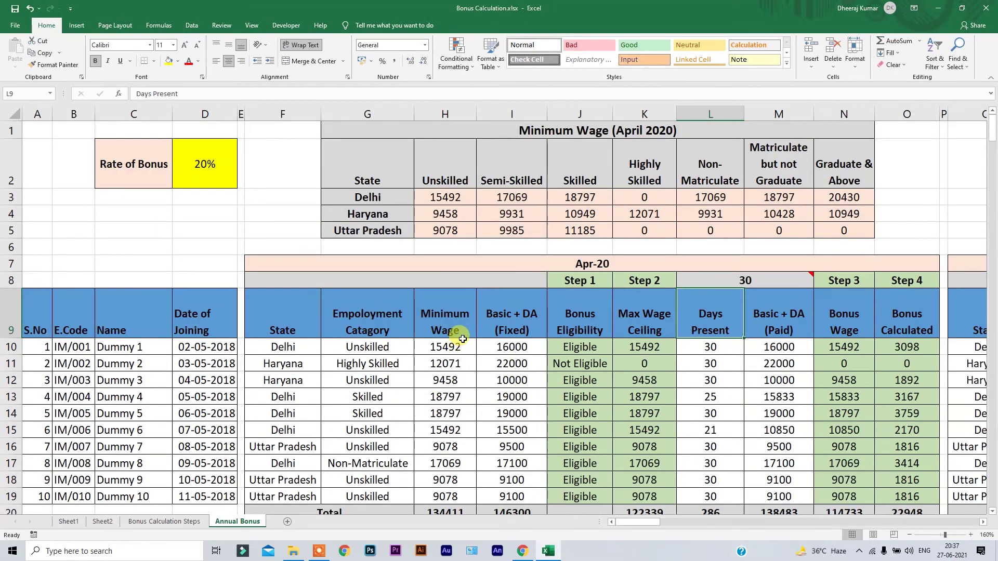
{"action": "scroll", "coordinate": [463, 339], "scroll_direction": "down", "scroll_amount": 1}
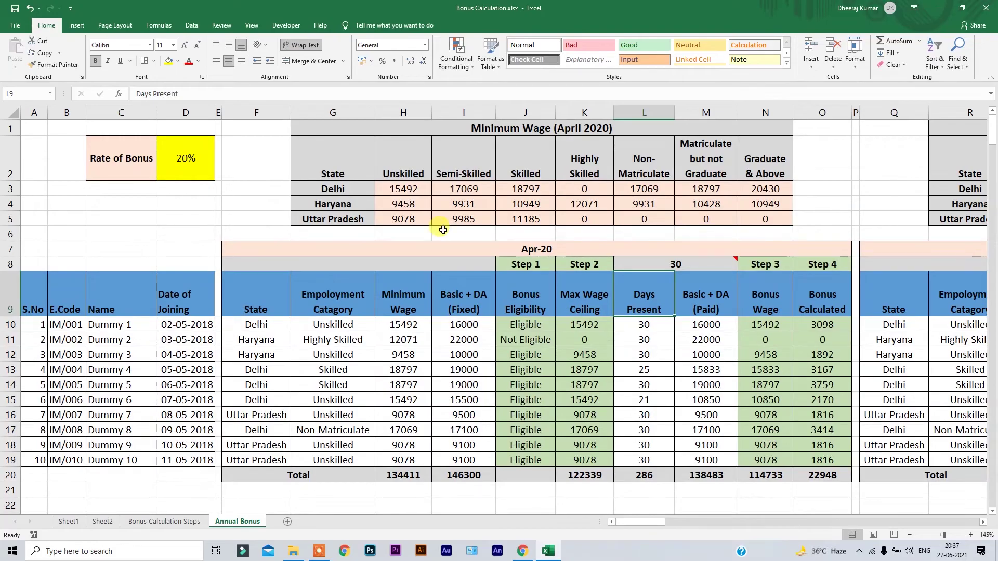
{"action": "left_click_drag", "start_coordinate": [344, 129], "coordinate": [333, 234]}
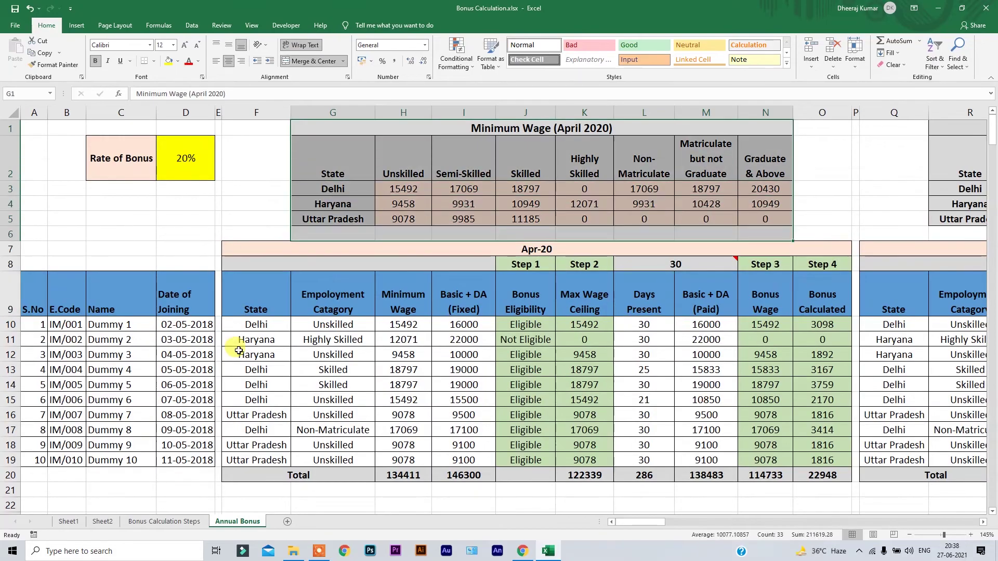
{"action": "left_click_drag", "start_coordinate": [340, 128], "coordinate": [634, 221]}
{"action": "left_click", "coordinate": [530, 349]}
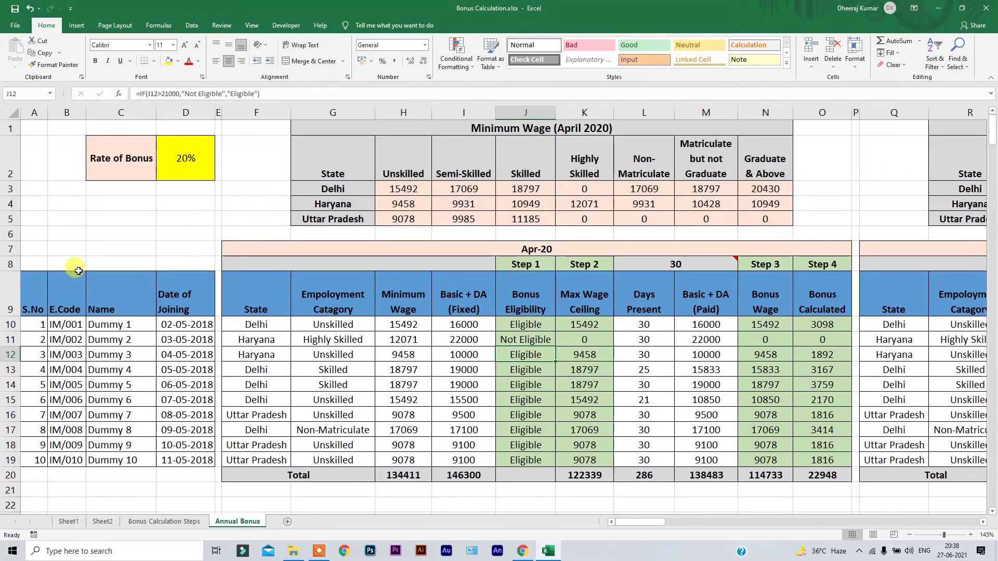
Review the employee detail columns and the Apr-20 input columns from State through Basic + DA (Fixed)
{"action": "left_click_drag", "start_coordinate": [79, 291], "coordinate": [200, 458]}
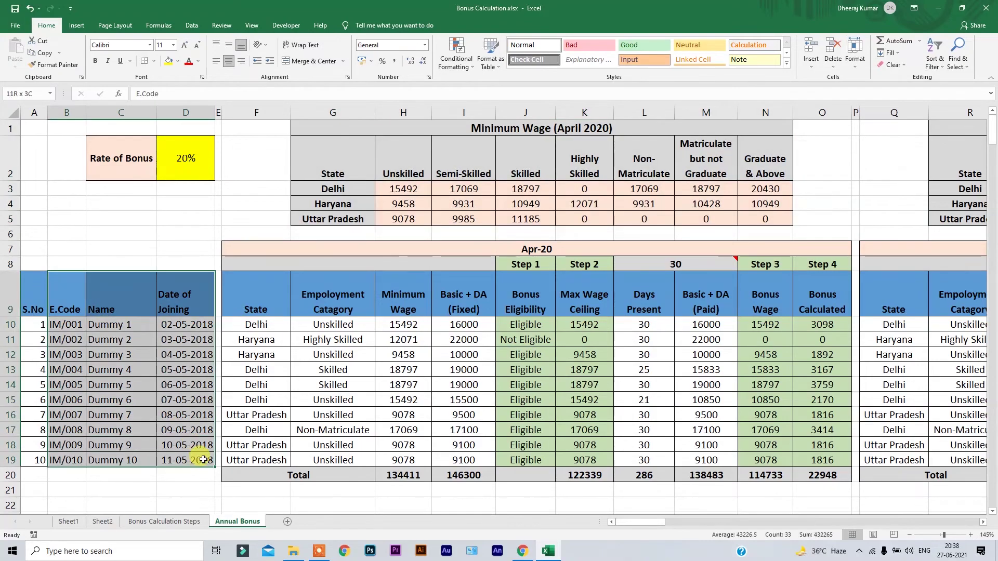
{"action": "left_click", "coordinate": [277, 308]}
{"action": "left_click", "coordinate": [333, 295]}
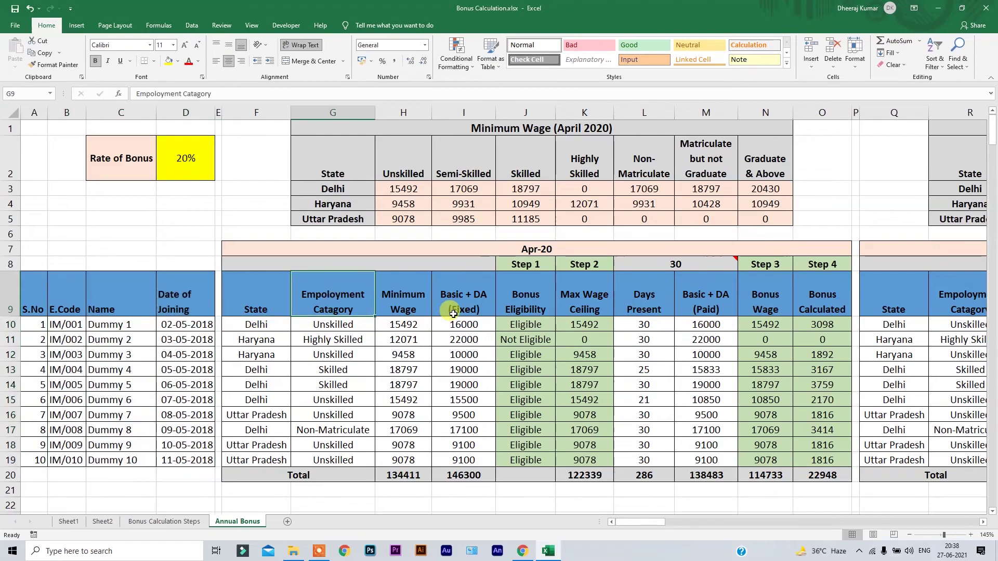
{"action": "left_click", "coordinate": [422, 300]}
{"action": "left_click_drag", "start_coordinate": [468, 300], "coordinate": [452, 462]}
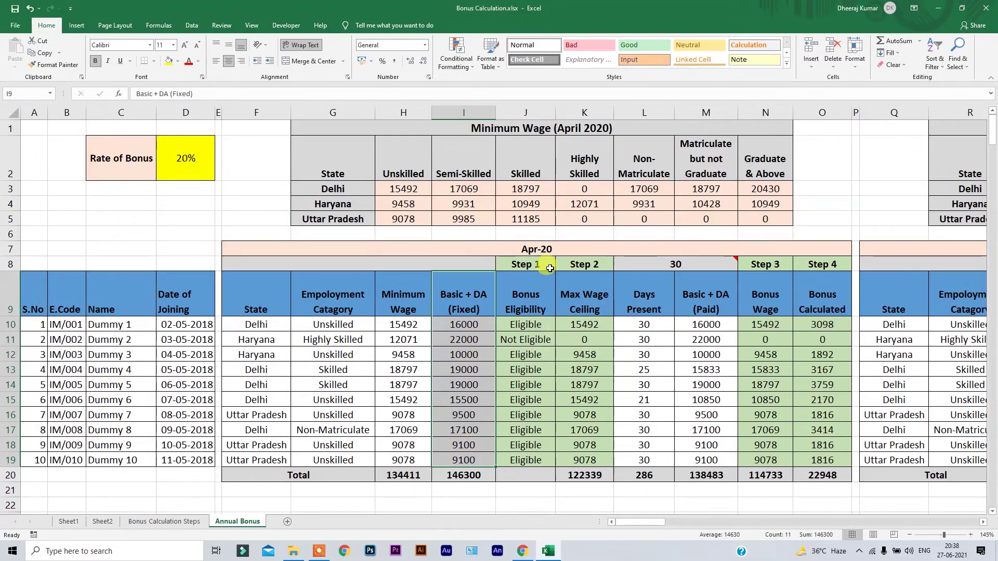
Examine the Step 1 Bonus Eligibility column and its formula, checking the row 11 employee's Basic + DA (Fixed) and remaining bonus columns
{"action": "left_click", "coordinate": [761, 299]}
{"action": "left_click_drag", "start_coordinate": [530, 262], "coordinate": [536, 447]}
{"action": "left_click", "coordinate": [533, 329]}
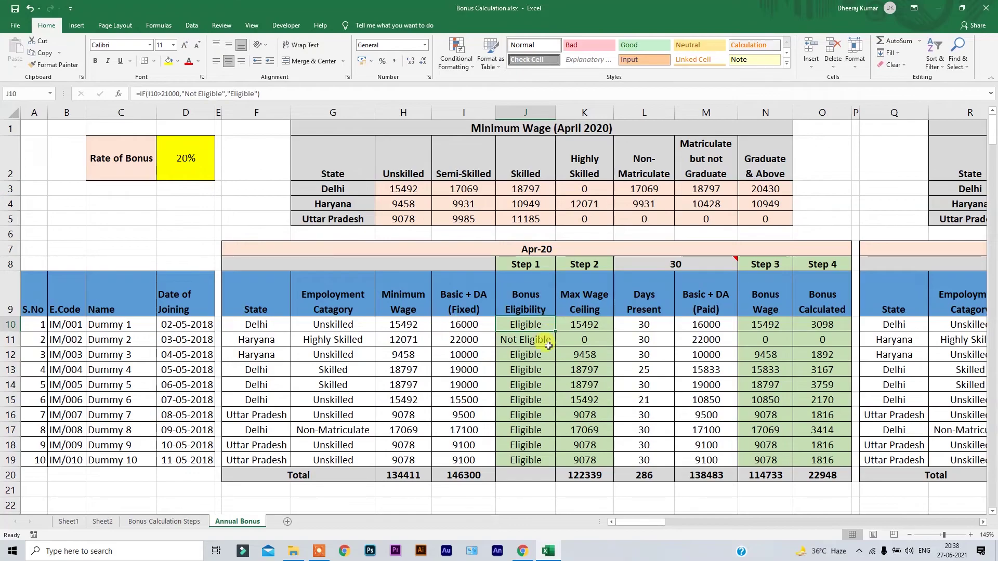
{"action": "left_click", "coordinate": [480, 338]}
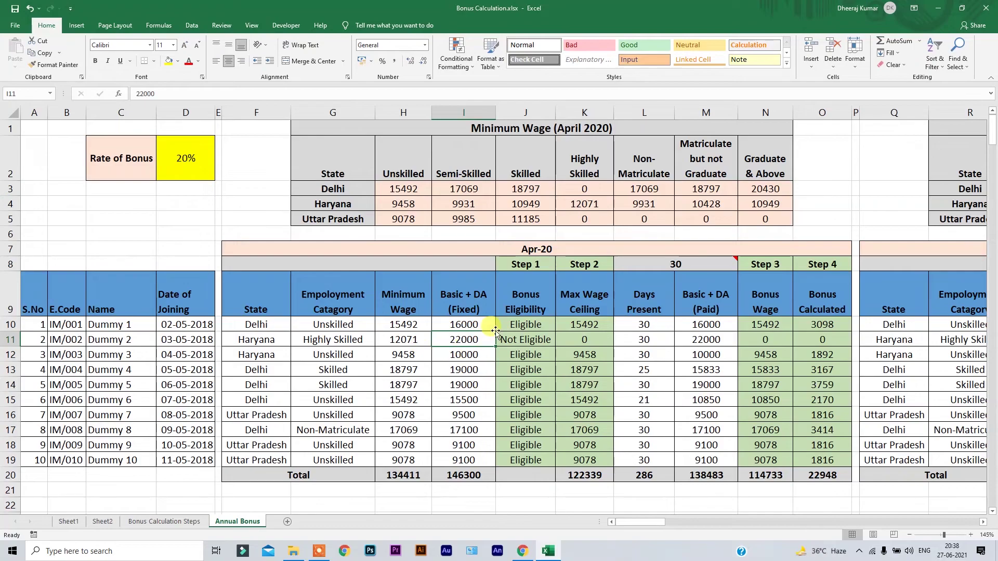
{"action": "left_click", "coordinate": [512, 340]}
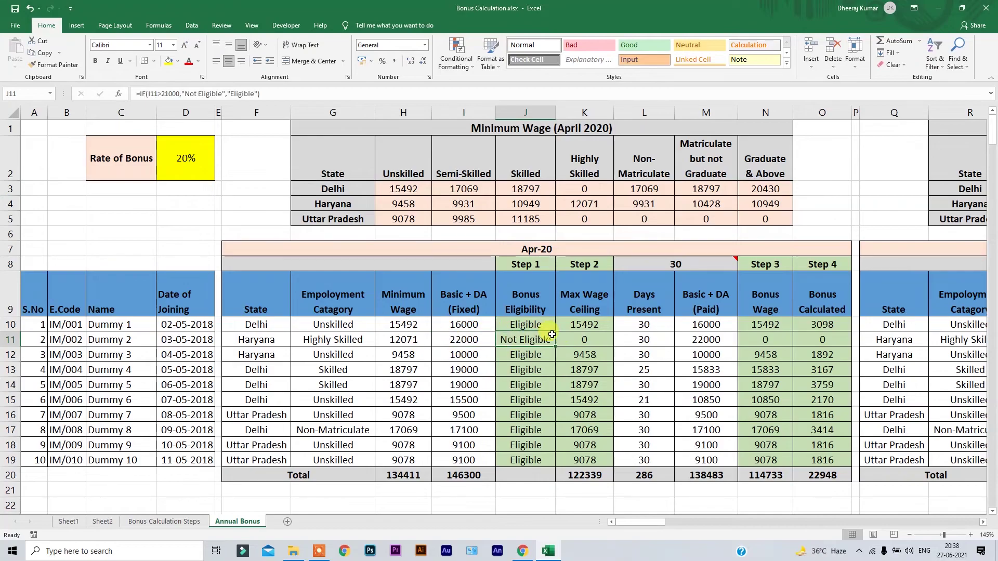
{"action": "left_click_drag", "start_coordinate": [572, 343], "coordinate": [813, 339]}
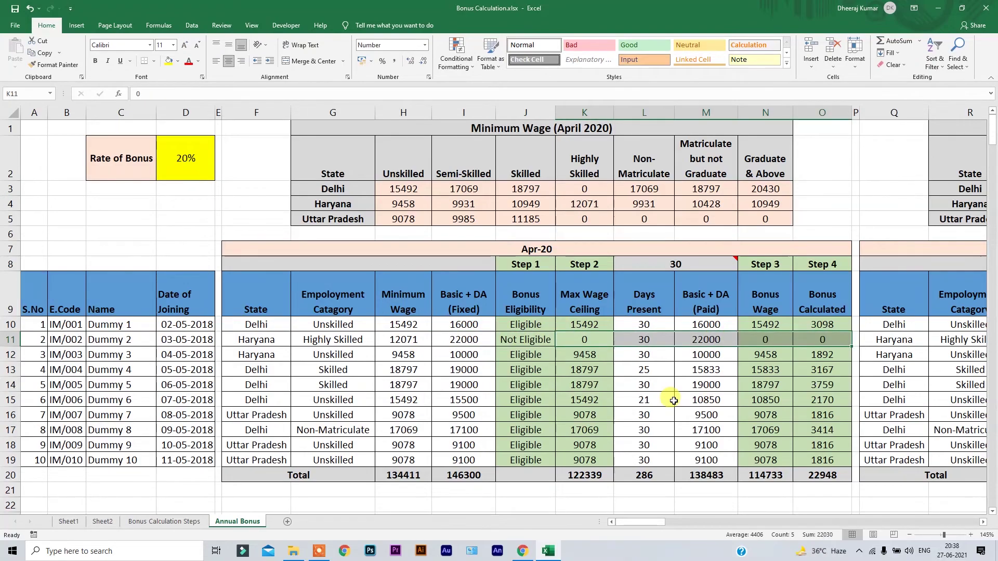
{"action": "left_click_drag", "start_coordinate": [525, 263], "coordinate": [526, 460]}
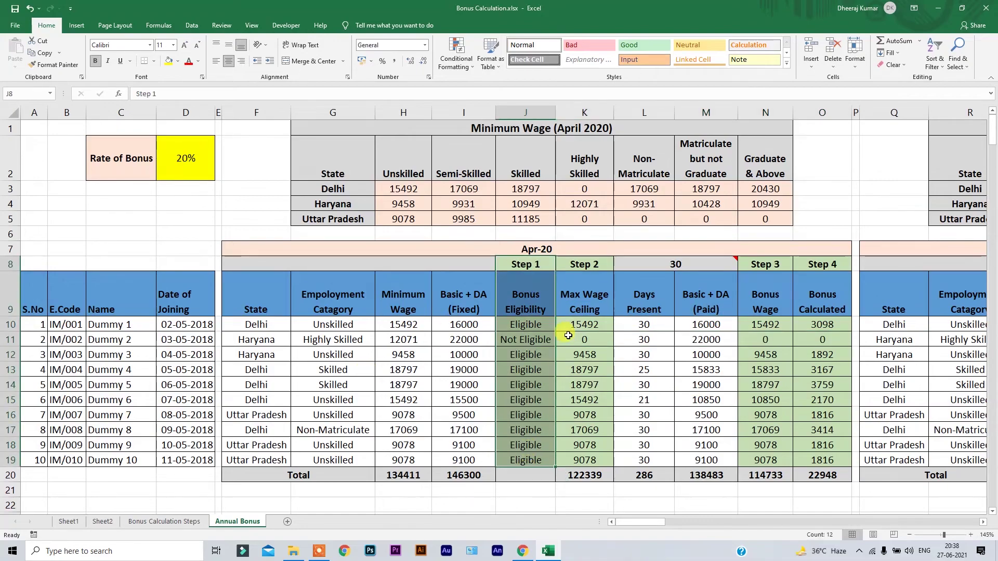
Examine the Step 2 Max Wage Ceiling column and inspect the formula in K10 without changing it
{"action": "left_click_drag", "start_coordinate": [593, 266], "coordinate": [582, 455]}
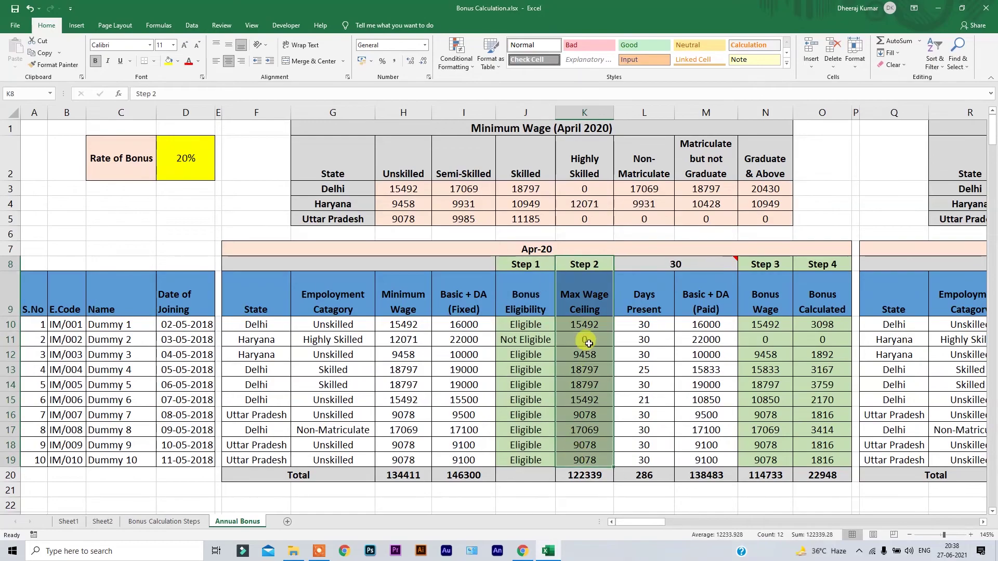
{"action": "left_click", "coordinate": [582, 305]}
{"action": "left_click", "coordinate": [592, 327]}
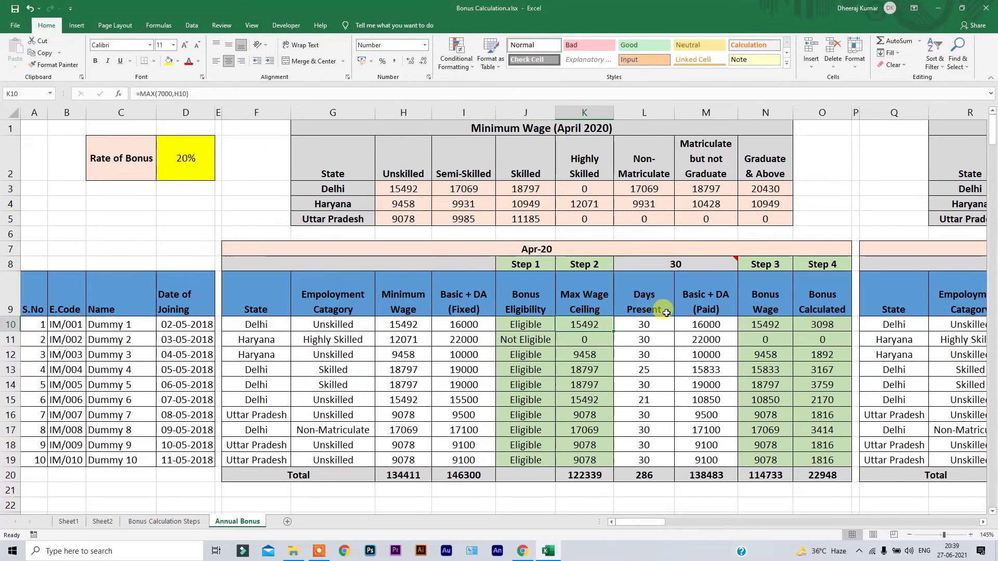
{"action": "double_click", "coordinate": [585, 324]}
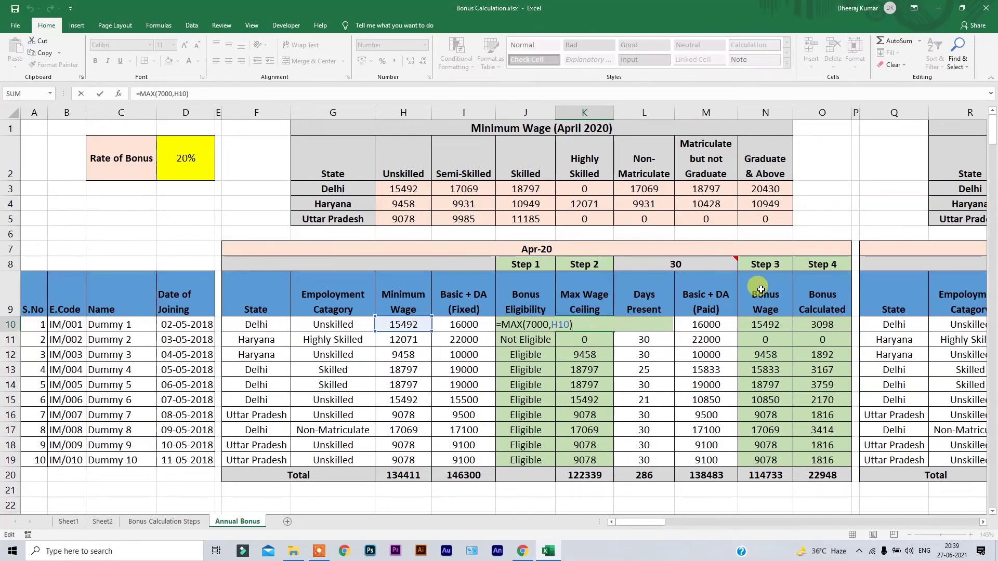
{"action": "key", "text": "Escape"}
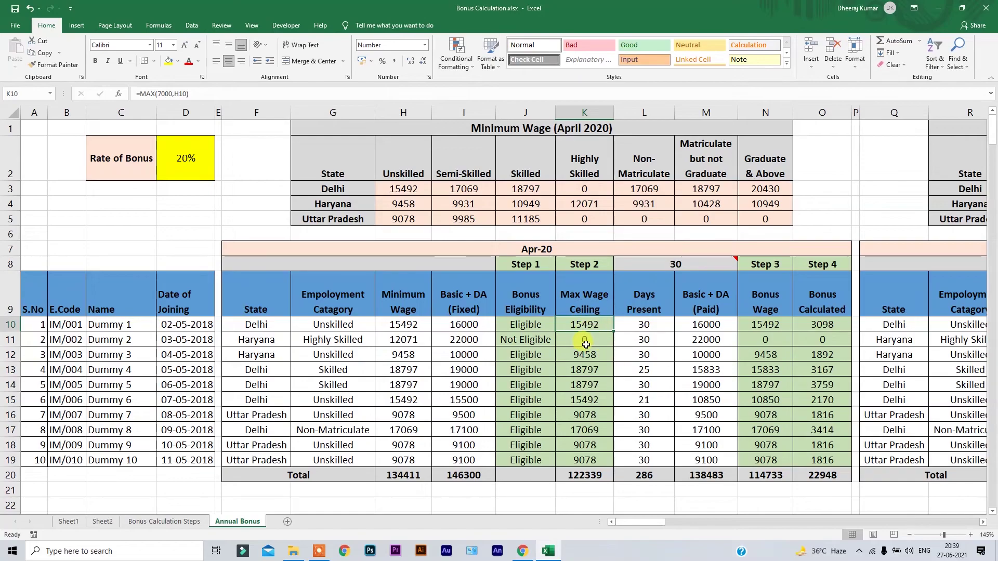
Compare the Minimum Wage (April 2020) table and the Basic + DA (Fixed) heading with the Max Wage Ceiling column
{"action": "left_click_drag", "start_coordinate": [323, 139], "coordinate": [555, 212]}
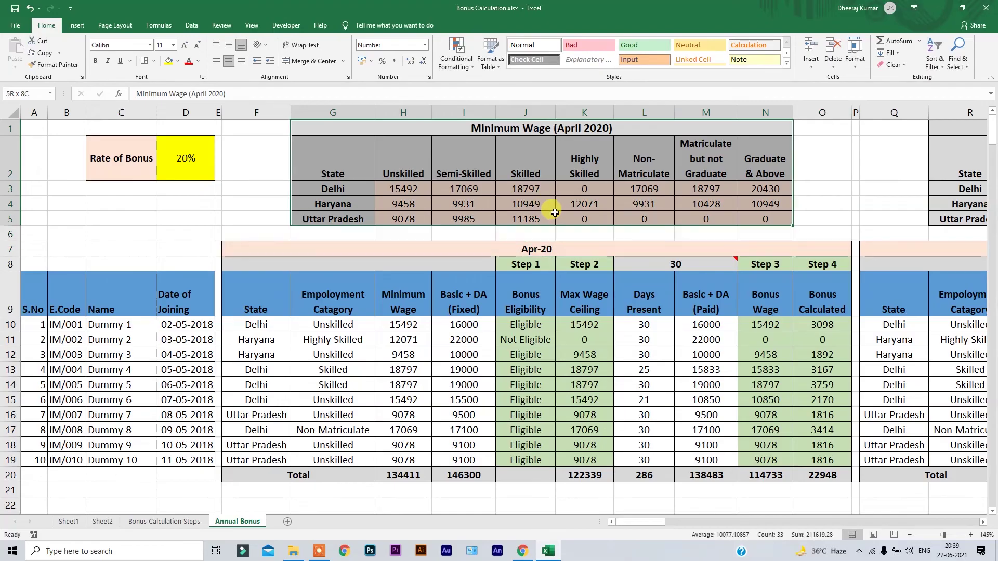
{"action": "left_click", "coordinate": [468, 293]}
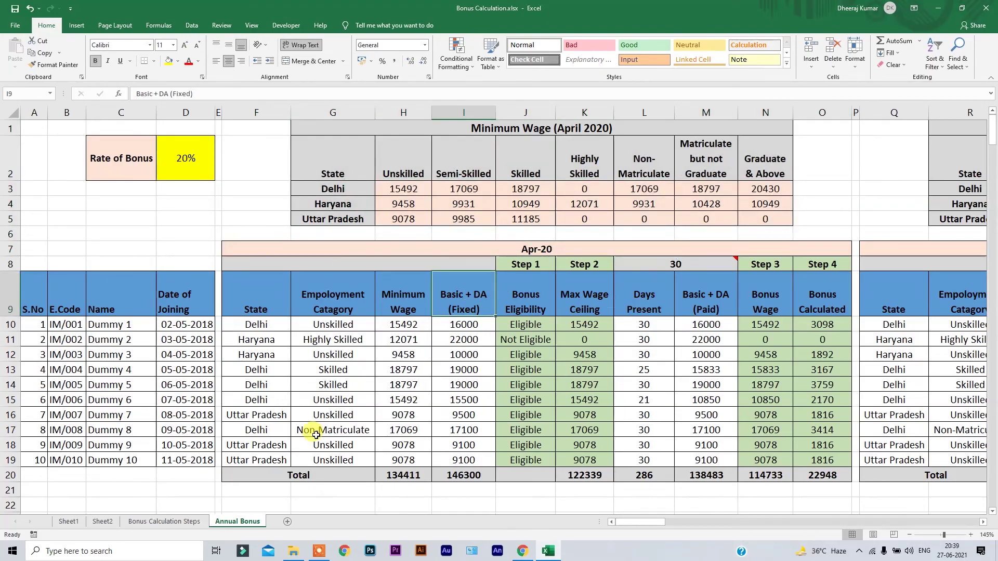
{"action": "left_click_drag", "start_coordinate": [583, 297], "coordinate": [572, 462]}
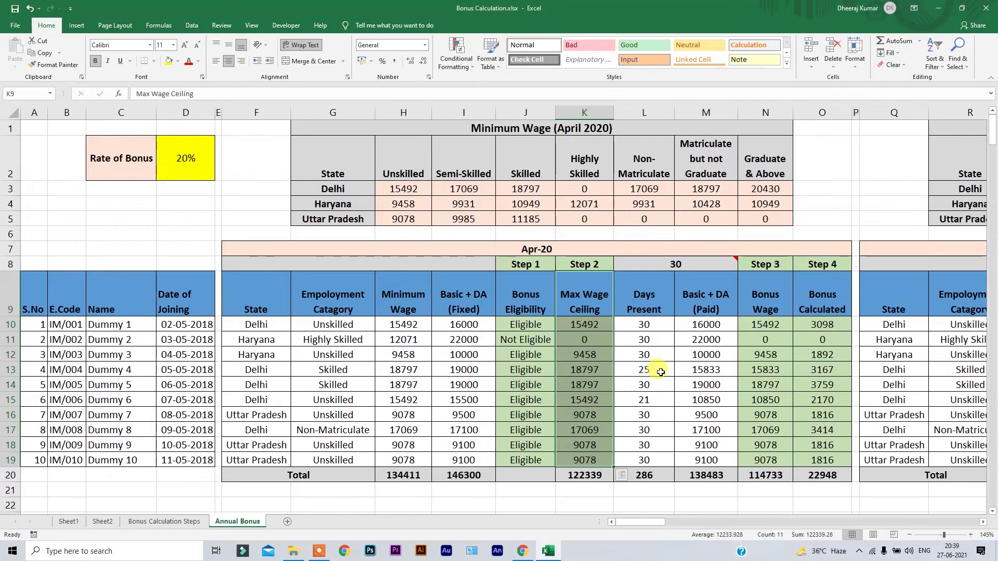
{"action": "key", "text": "Up"}
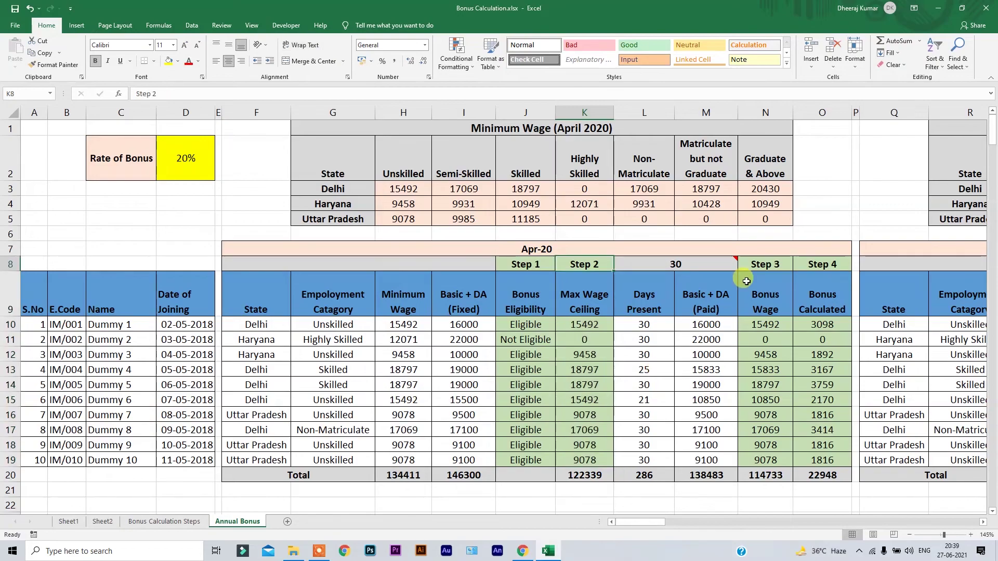
Examine how the Basic + DA (Paid) column is derived from Days Present, including its formulas in M10 and M11
{"action": "left_click_drag", "start_coordinate": [717, 260], "coordinate": [704, 459]}
{"action": "left_click", "coordinate": [696, 336]}
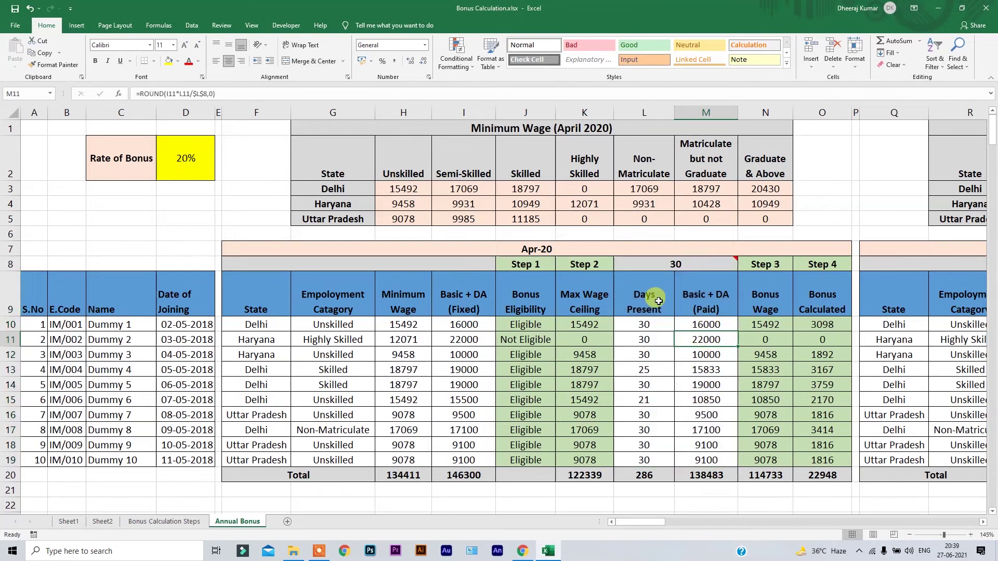
{"action": "left_click_drag", "start_coordinate": [644, 310], "coordinate": [646, 455]}
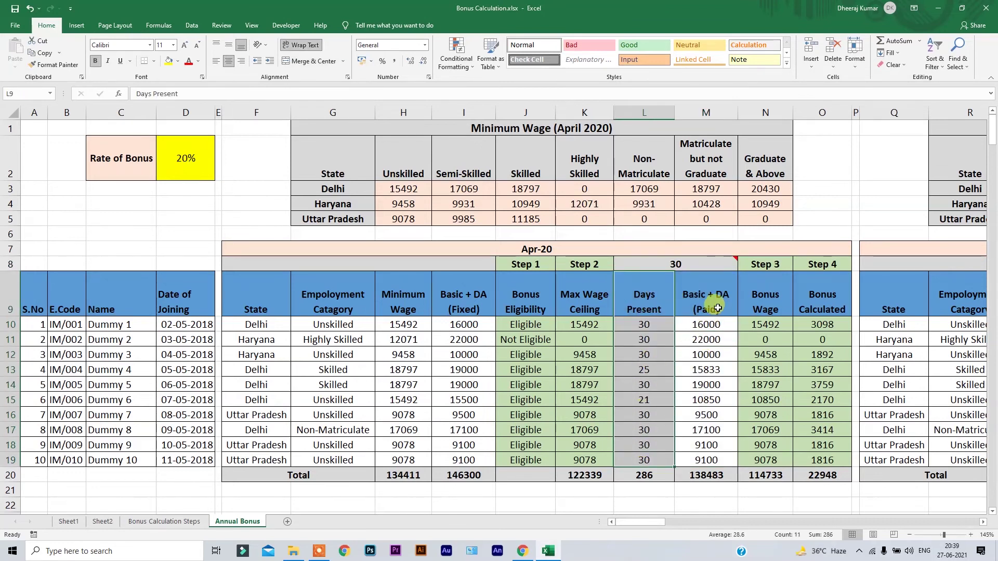
{"action": "left_click_drag", "start_coordinate": [706, 323], "coordinate": [707, 366]}
{"action": "left_click_drag", "start_coordinate": [644, 325], "coordinate": [645, 445]}
{"action": "left_click_drag", "start_coordinate": [706, 323], "coordinate": [706, 460]}
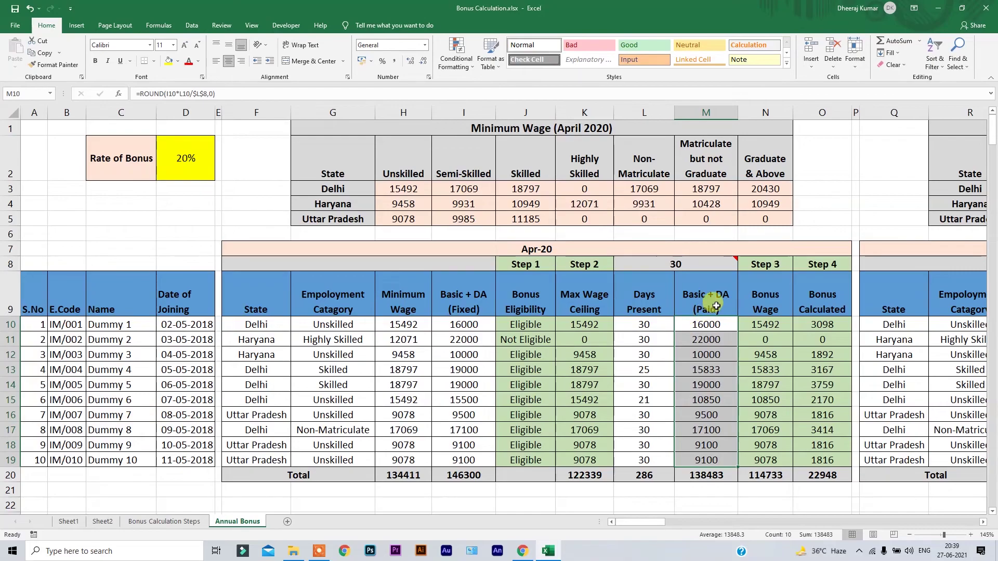
{"action": "left_click", "coordinate": [730, 289]}
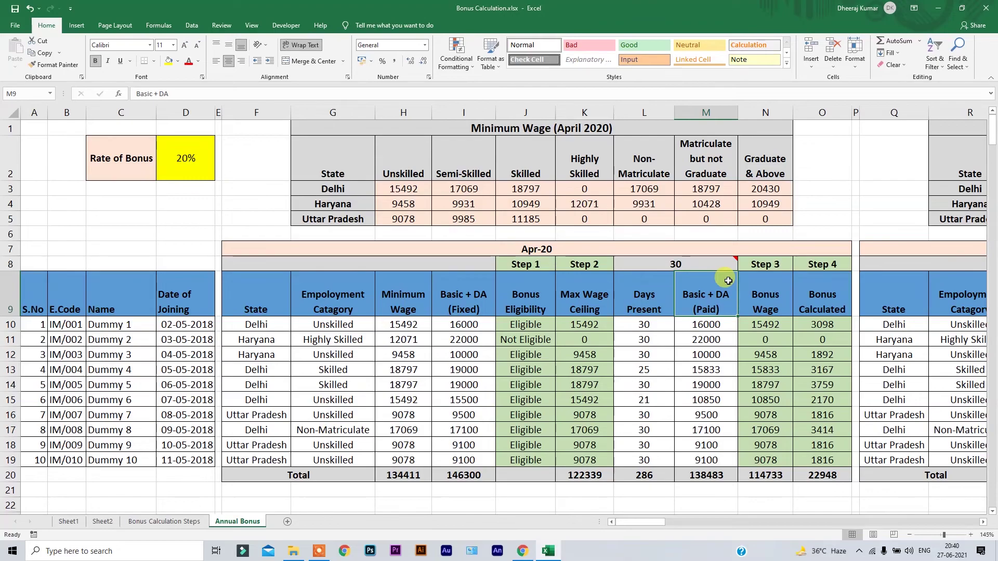
{"action": "left_click", "coordinate": [720, 328]}
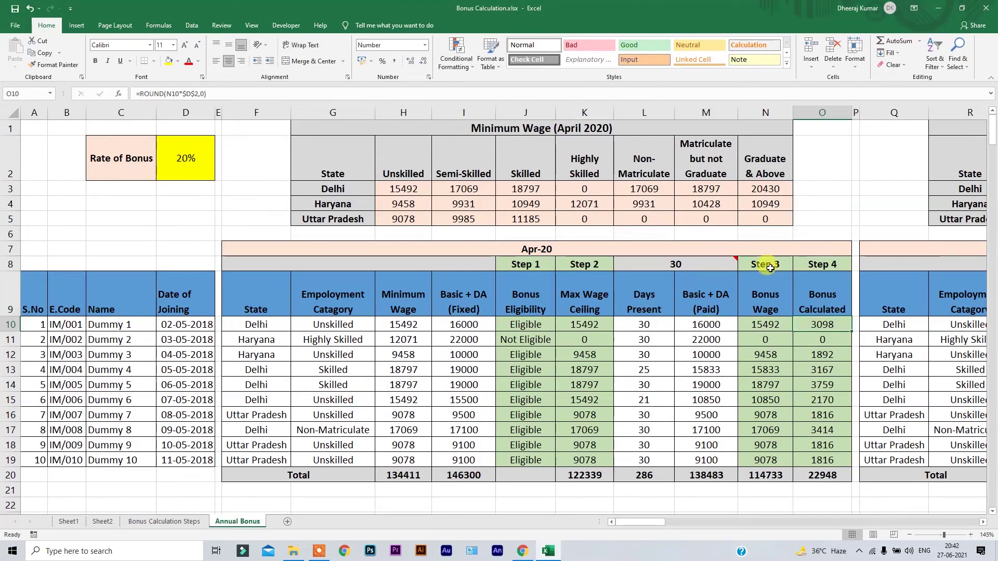
Examine the Step 3 Bonus Wage column and the formulas behind Bonus Wage in N10 and Bonus Calculated in O10
{"action": "left_click_drag", "start_coordinate": [769, 267], "coordinate": [769, 460]}
{"action": "left_click", "coordinate": [766, 325]}
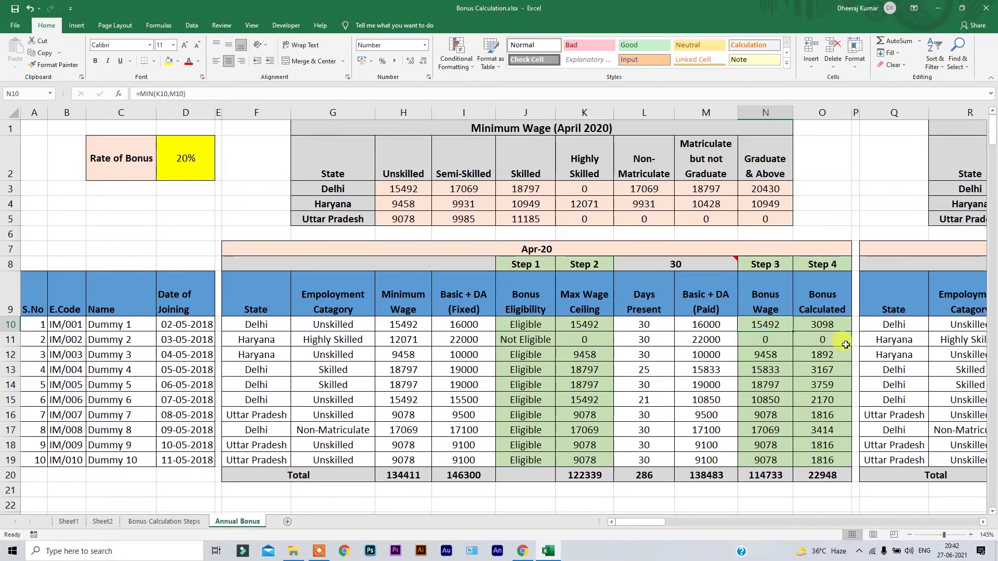
{"action": "left_click", "coordinate": [836, 327]}
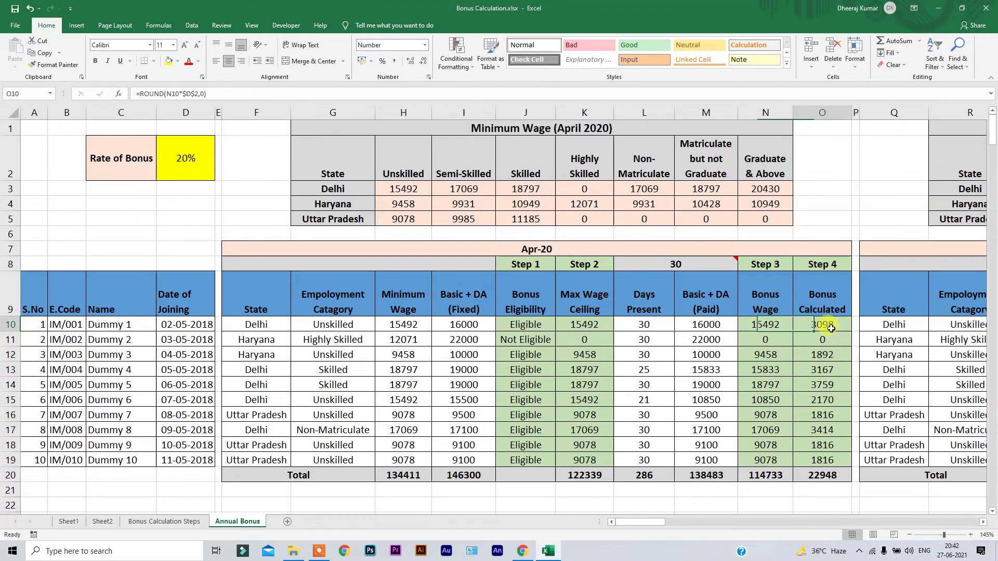
{"action": "left_click", "coordinate": [768, 325]}
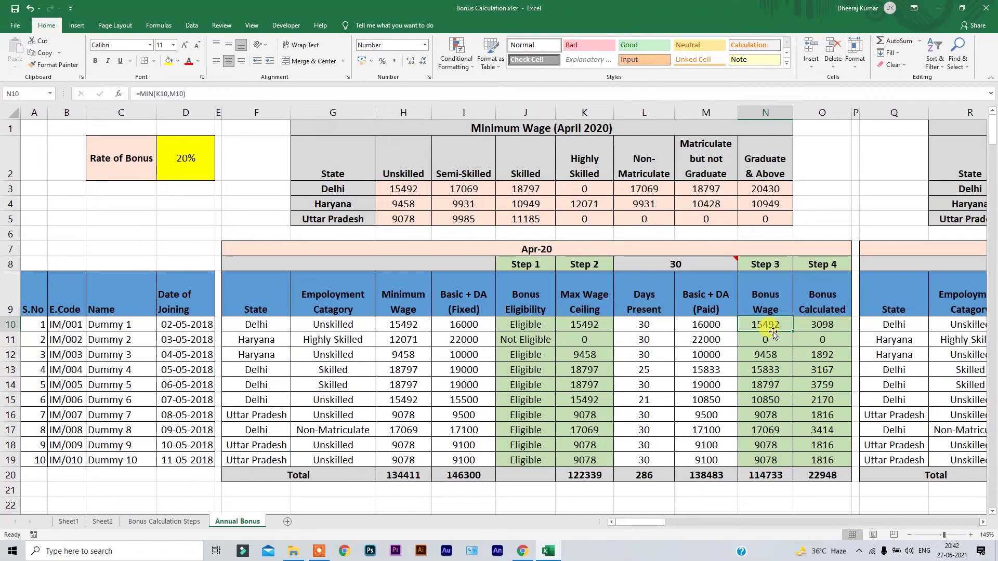
Compare the first employee's Basic + DA (Paid) in M10 with the Max Wage Ceiling in K10 as inputs to the Bonus Wage
{"action": "left_click", "coordinate": [706, 323]}
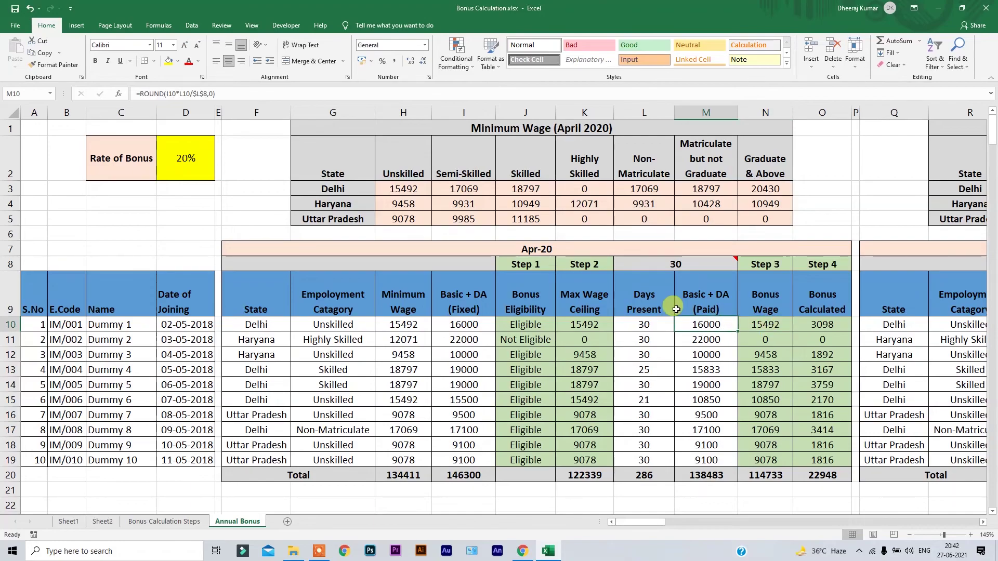
{"action": "left_click", "coordinate": [586, 327]}
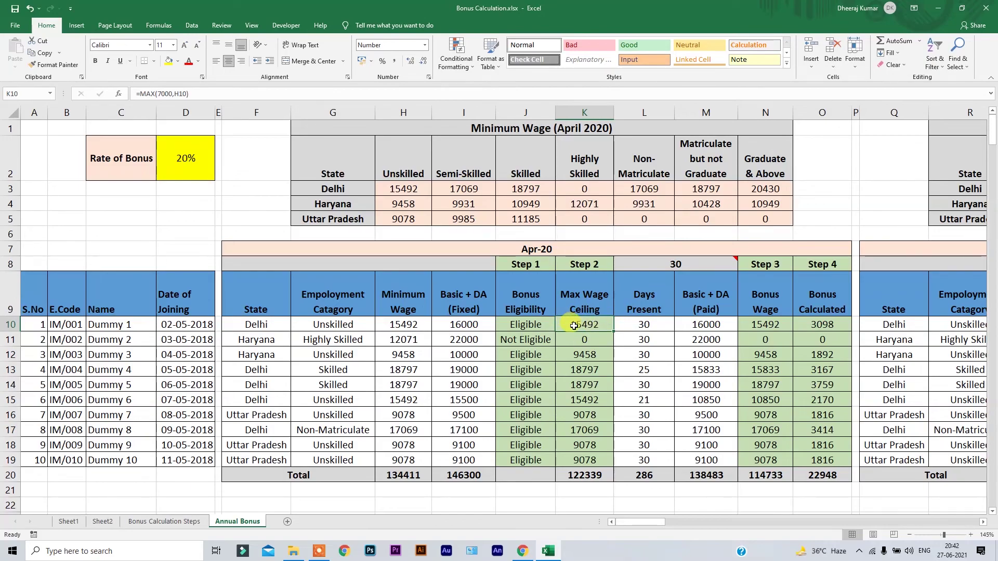
{"action": "left_click", "coordinate": [709, 328]}
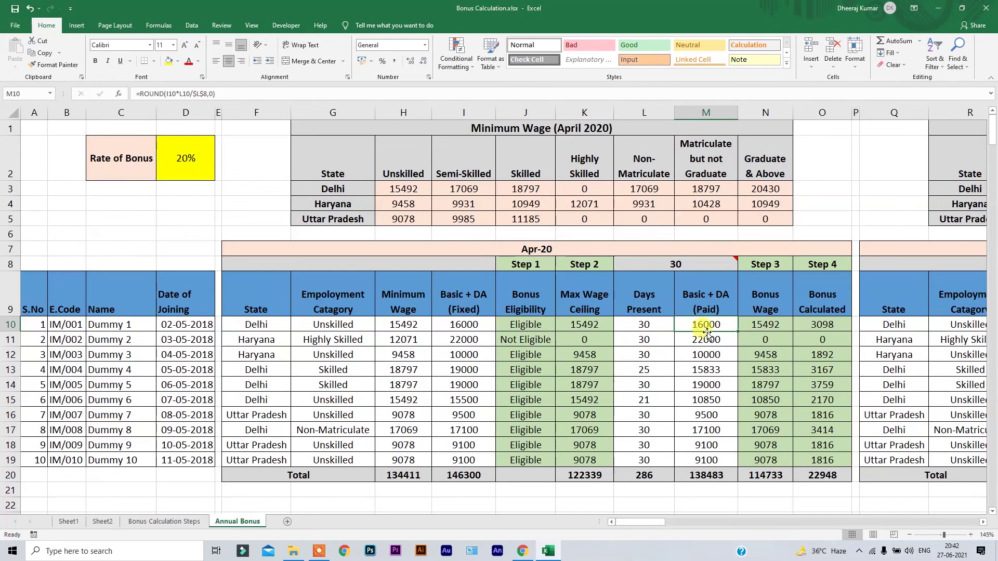
{"action": "left_click", "coordinate": [604, 322]}
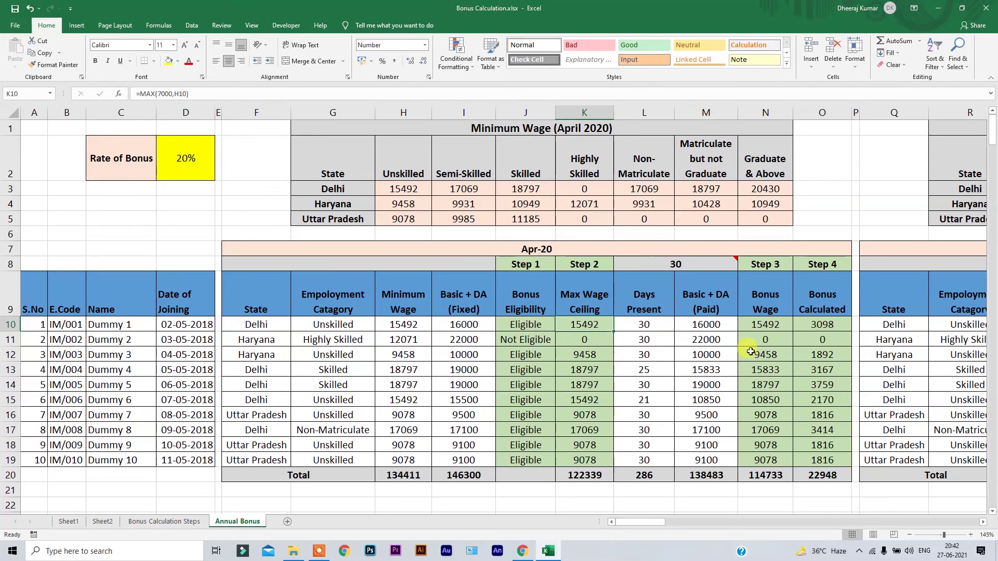
{"action": "left_click", "coordinate": [705, 323]}
{"action": "left_click", "coordinate": [591, 325]}
{"action": "left_click", "coordinate": [714, 328]}
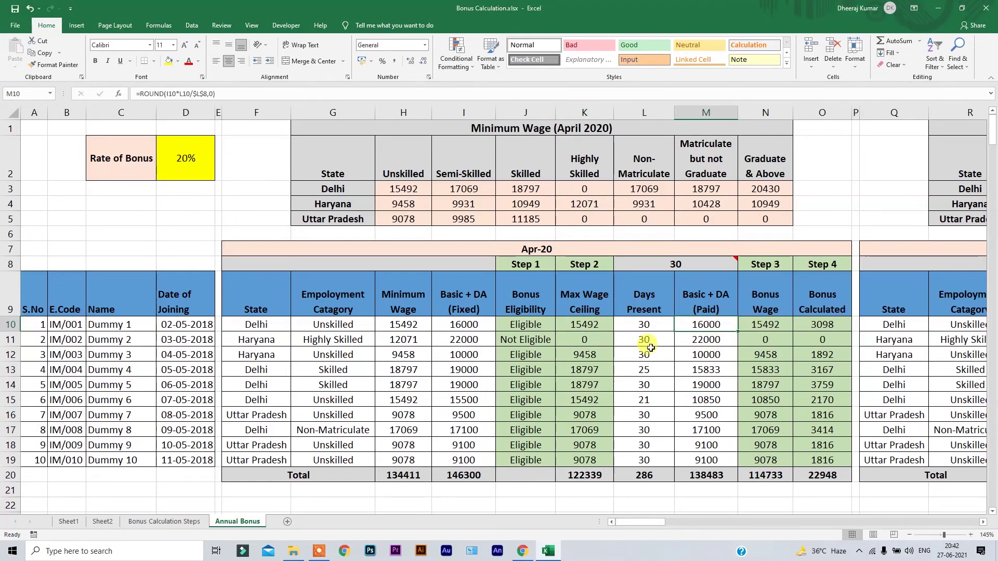
{"action": "left_click", "coordinate": [589, 327]}
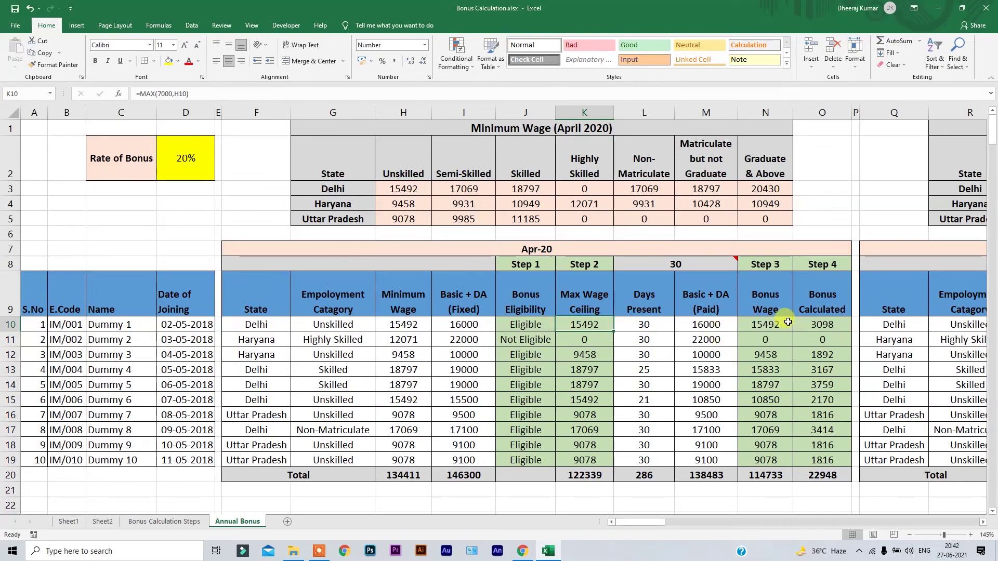
Examine the first employee's Bonus Wage in N10 and how the Bonus Calculated formula in O10 applies the Rate of Bonus
{"action": "left_click", "coordinate": [765, 326]}
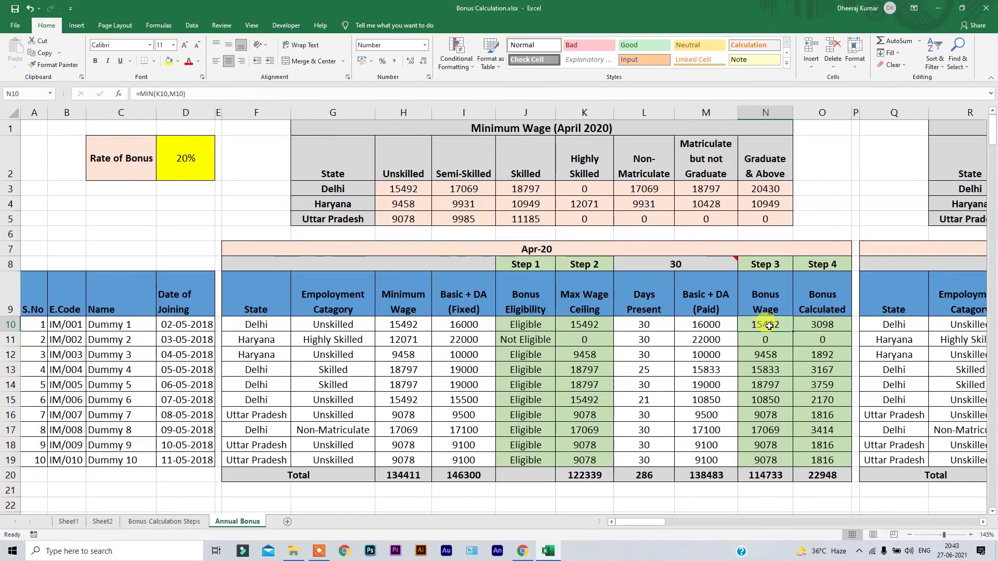
{"action": "left_click", "coordinate": [833, 328]}
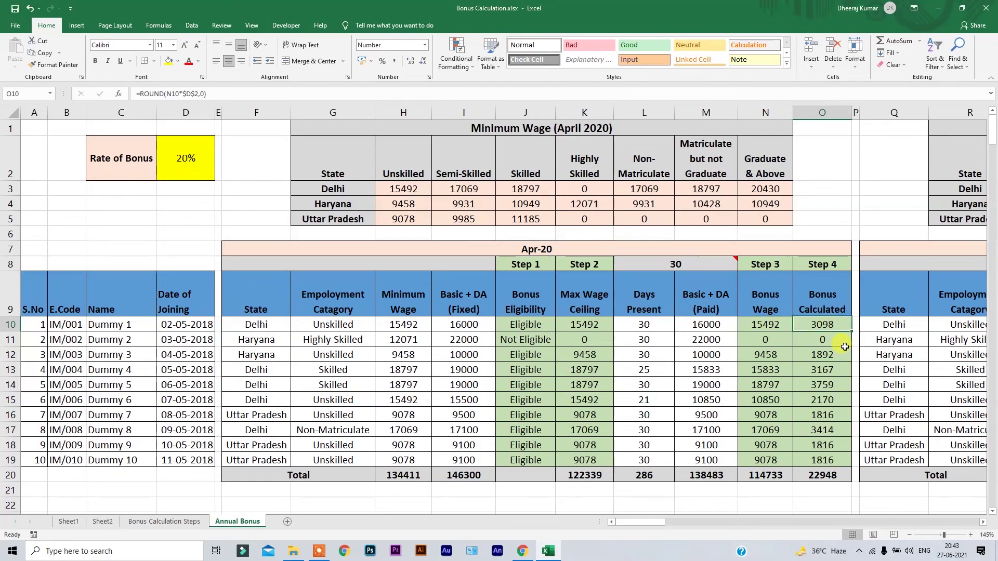
{"action": "key", "text": "F2"}
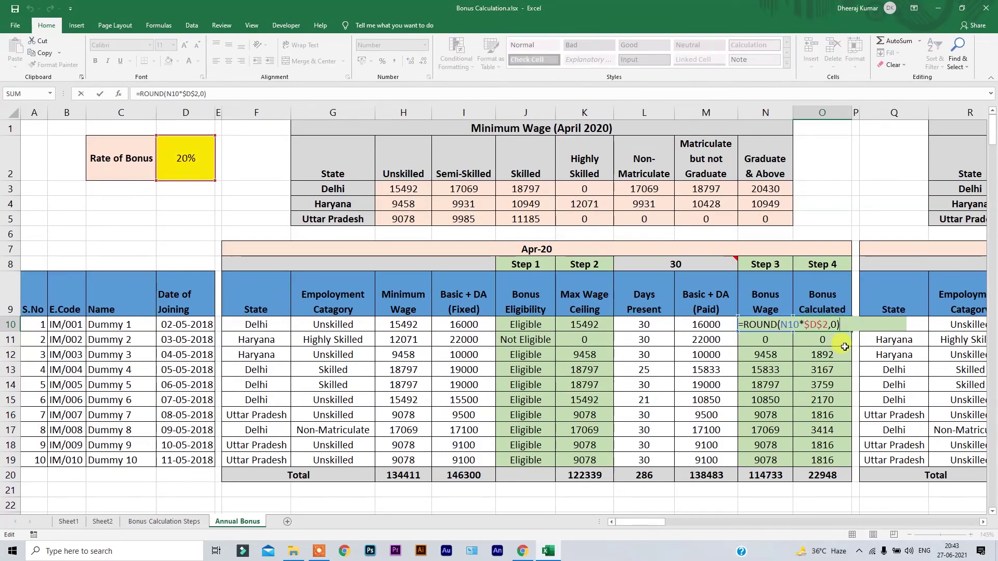
{"action": "key", "text": "Escape"}
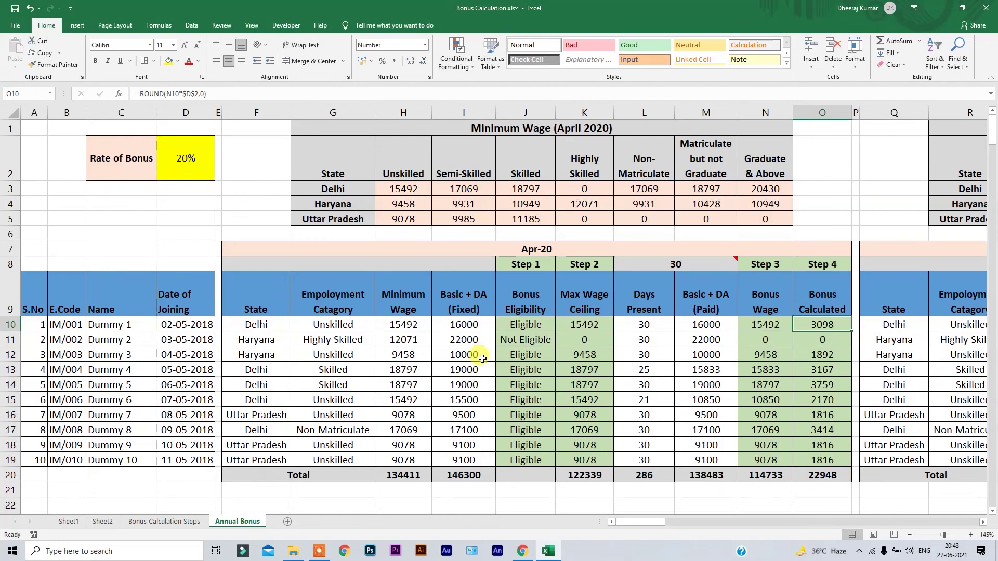
Compare the Apr-20 block with the May-20 block and its Minimum Wage (May 2020) table
{"action": "left_click", "coordinate": [692, 246]}
{"action": "key", "text": "Right"}
{"action": "key", "text": "Right"}
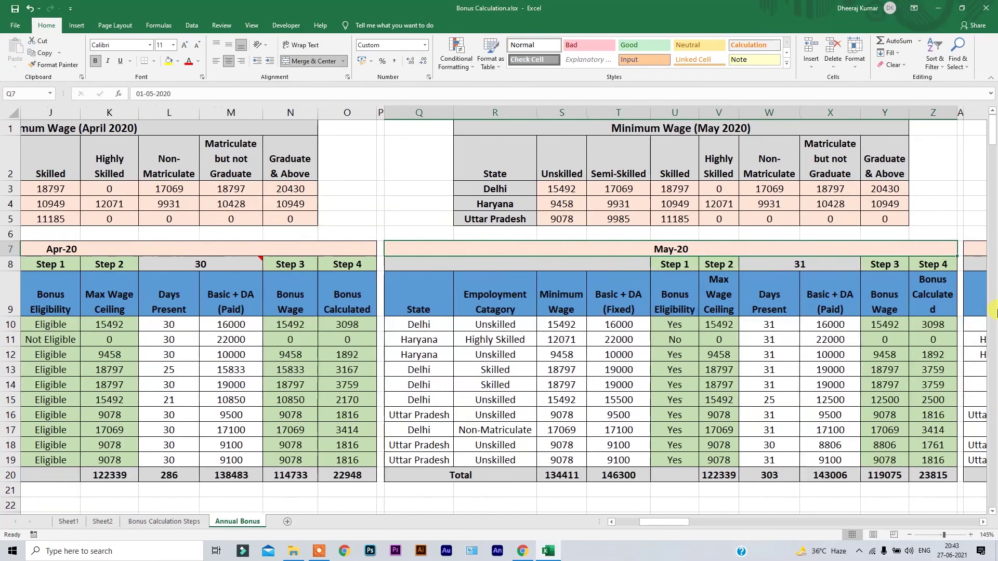
{"action": "key", "text": "Left"}
{"action": "key", "text": "Left"}
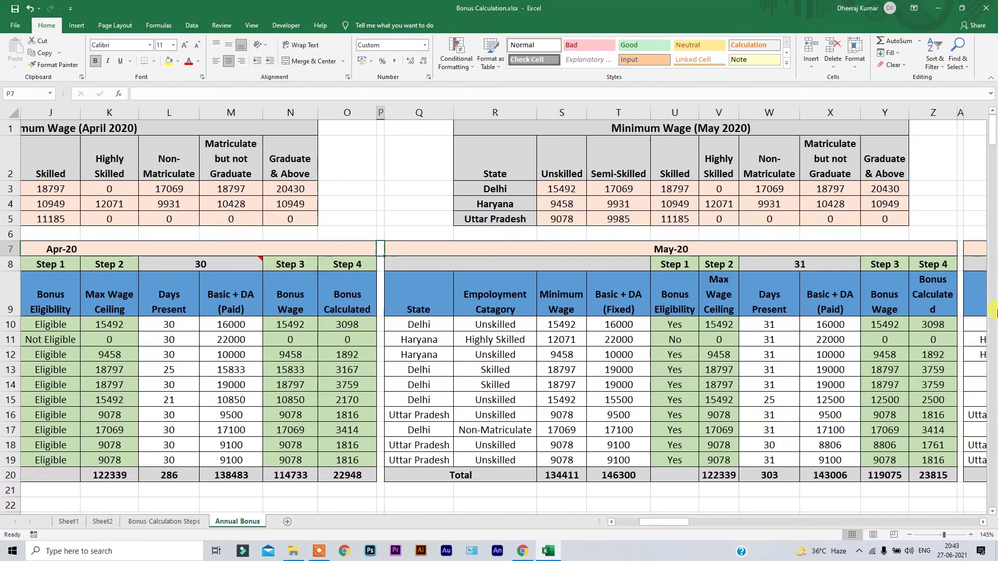
{"action": "key", "text": "Right"}
{"action": "key", "text": "Right"}
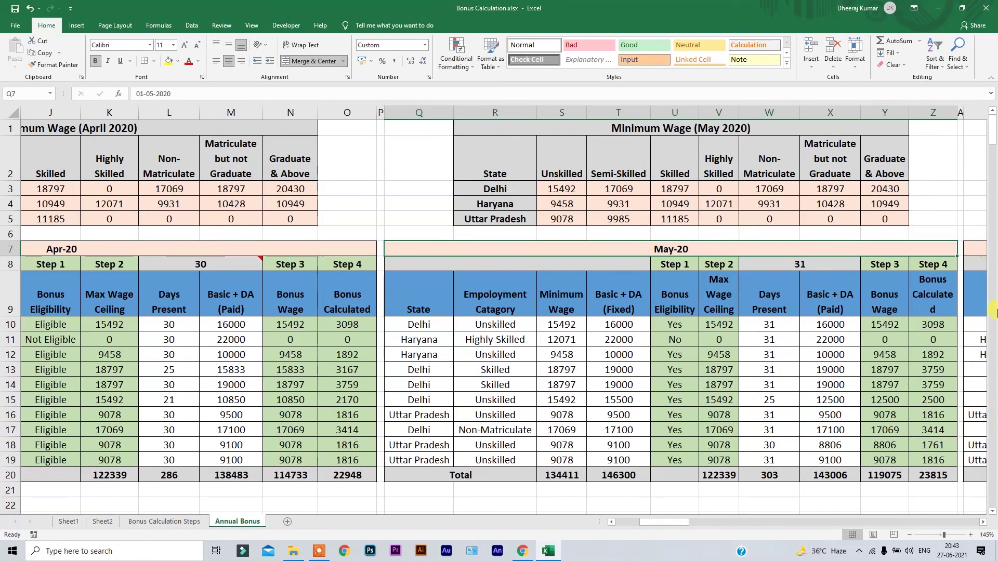
Look through the remaining monthly bonus blocks from Jun-20 to Mar-21, ending at the Total Annual Bonus column
{"action": "key", "text": "Right"}
{"action": "key", "text": "Right"}
{"action": "key", "text": "Right"}
{"action": "key", "text": "Right"}
{"action": "key", "text": "Right"}
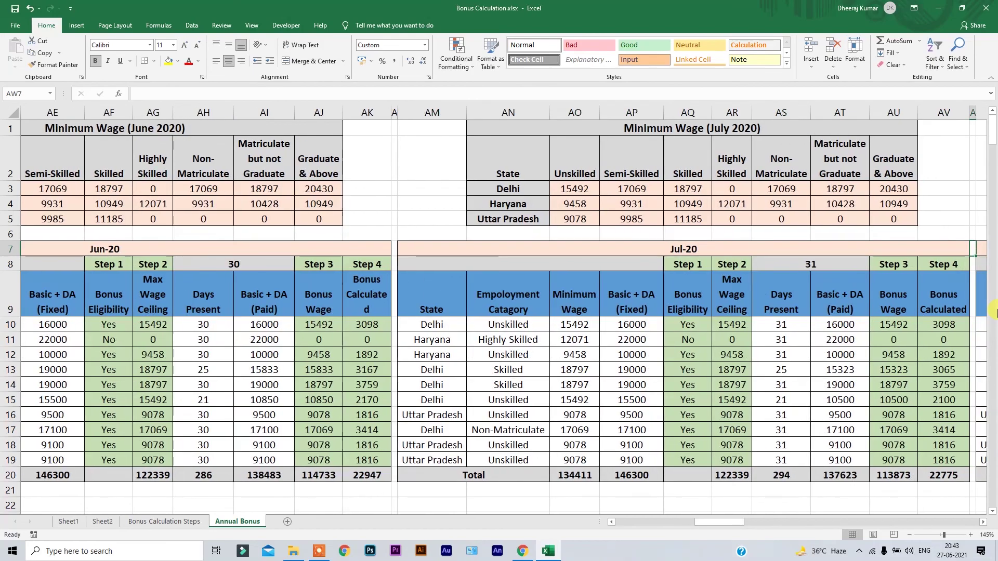
{"action": "key", "text": "Right"}
{"action": "key", "text": "Right"}
{"action": "key", "text": "Right"}
{"action": "key", "text": "Right"}
{"action": "key", "text": "Right"}
{"action": "key", "text": "Right"}
{"action": "key", "text": "Right"}
{"action": "key", "text": "Right"}
{"action": "key", "text": "Right"}
{"action": "key", "text": "Right"}
{"action": "key", "text": "Right"}
{"action": "key", "text": "Right"}
{"action": "key", "text": "Right"}
{"action": "key", "text": "Right"}
{"action": "key", "text": "Right"}
{"action": "key", "text": "Right"}
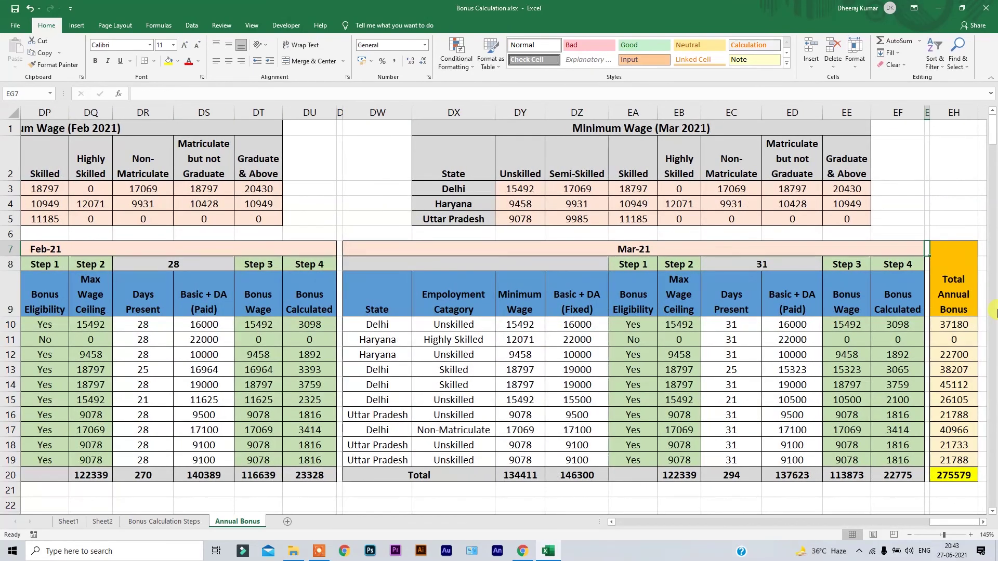
Examine the Mar-21 Bonus Calculated column and the formulas in EH10 and EH11 that sum the monthly bonuses into Total Annual Bonus
{"action": "key", "text": "Left"}
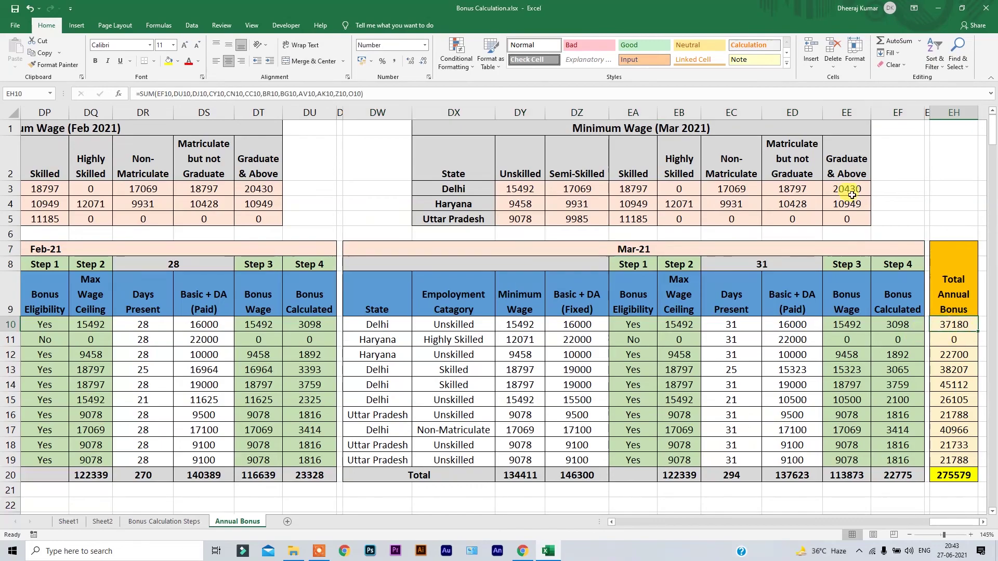
{"action": "left_click_drag", "start_coordinate": [890, 292], "coordinate": [880, 461]}
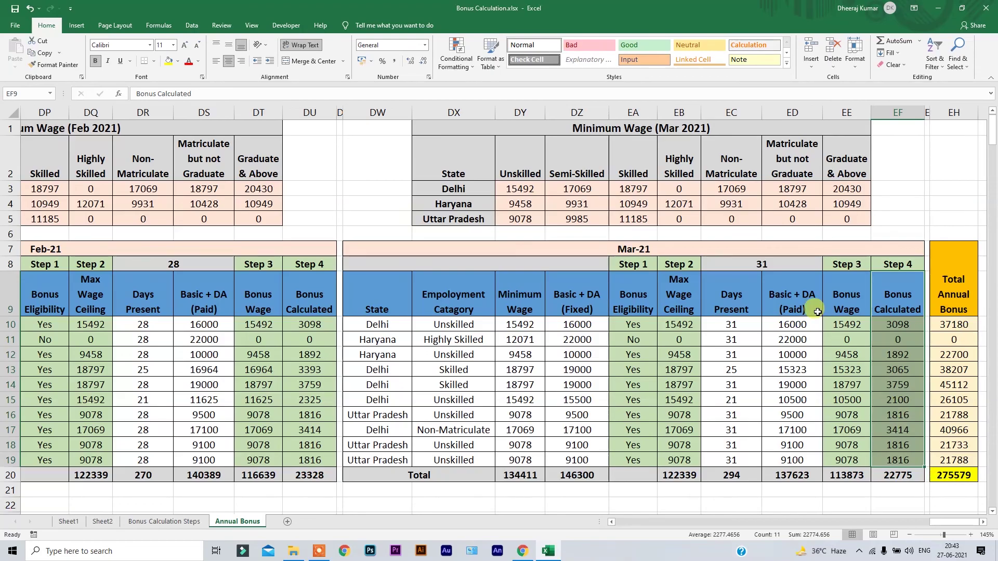
{"action": "left_click", "coordinate": [896, 323]}
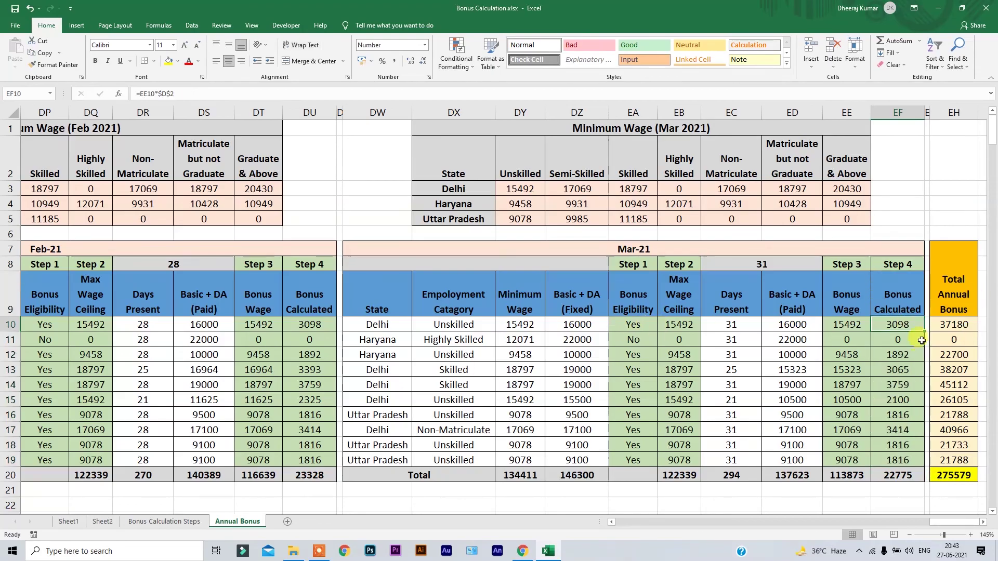
{"action": "left_click", "coordinate": [958, 326]}
{"action": "left_click_drag", "start_coordinate": [958, 326], "coordinate": [960, 462]}
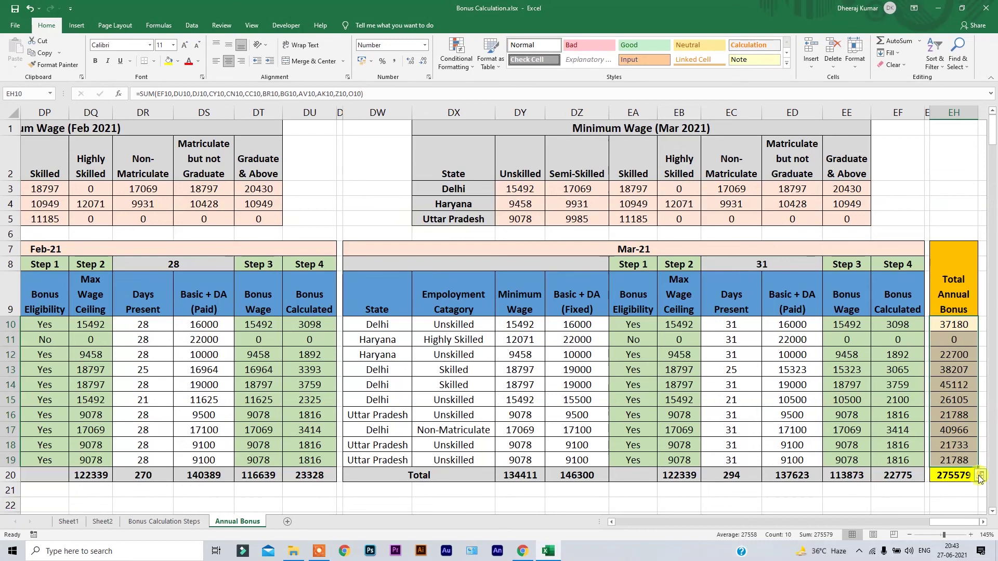
{"action": "left_click", "coordinate": [964, 342]}
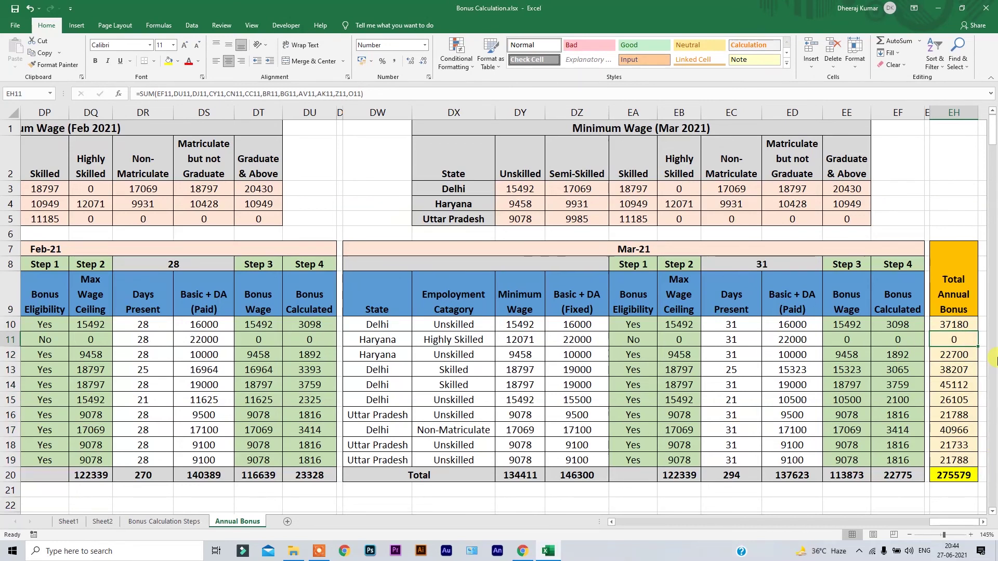
{"action": "left_click", "coordinate": [956, 299]}
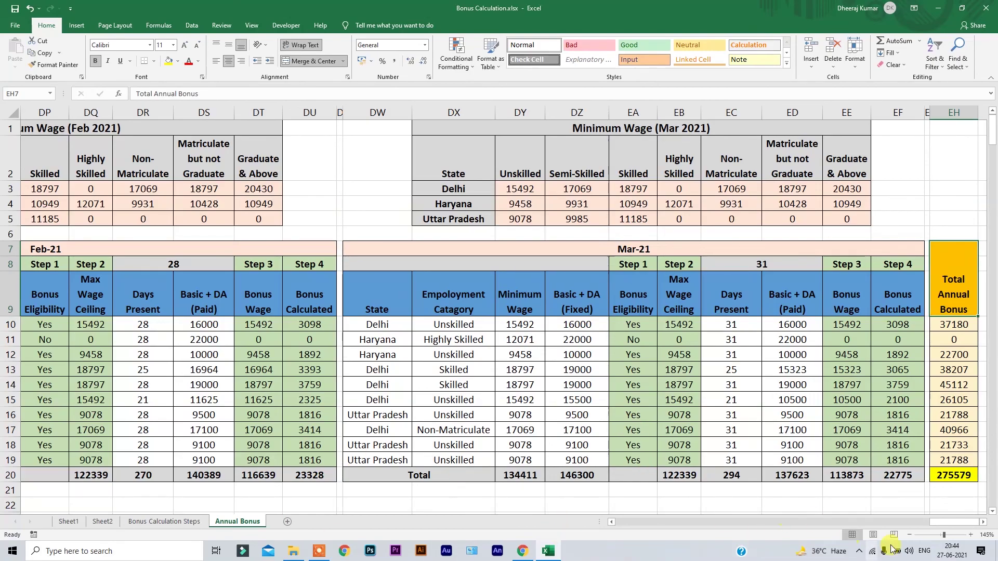
Return to the Apr-20 block and review its State, Employment Category, Minimum Wage and Basic + DA (Fixed) headings
{"action": "left_click_drag", "start_coordinate": [946, 522], "coordinate": [574, 556]}
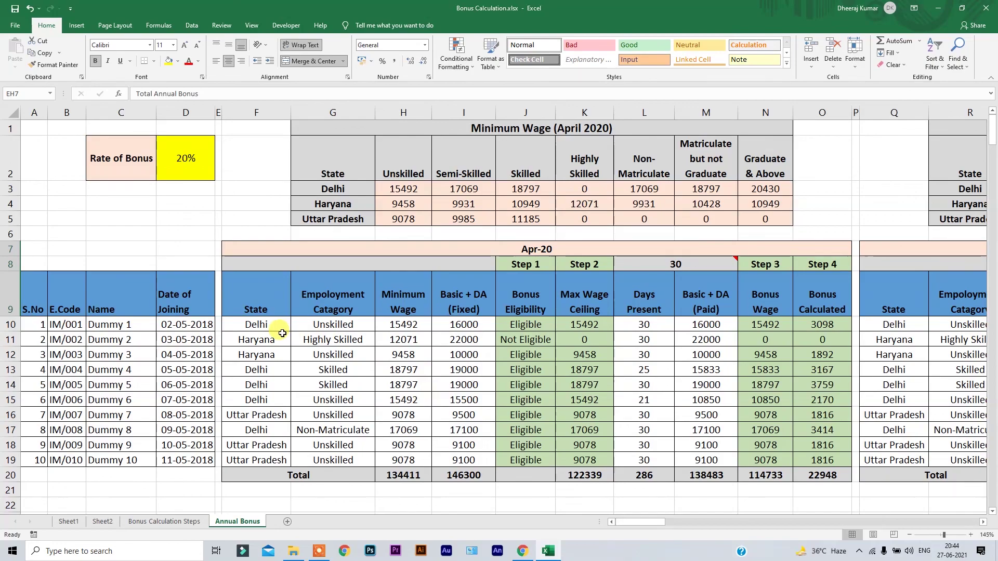
{"action": "left_click", "coordinate": [262, 307]}
{"action": "left_click", "coordinate": [333, 308]}
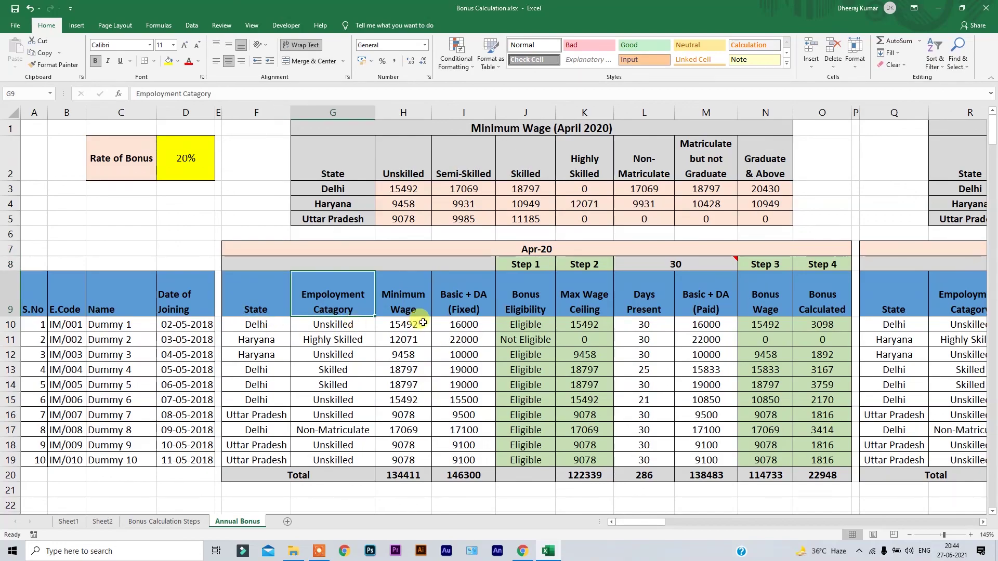
{"action": "left_click", "coordinate": [406, 300]}
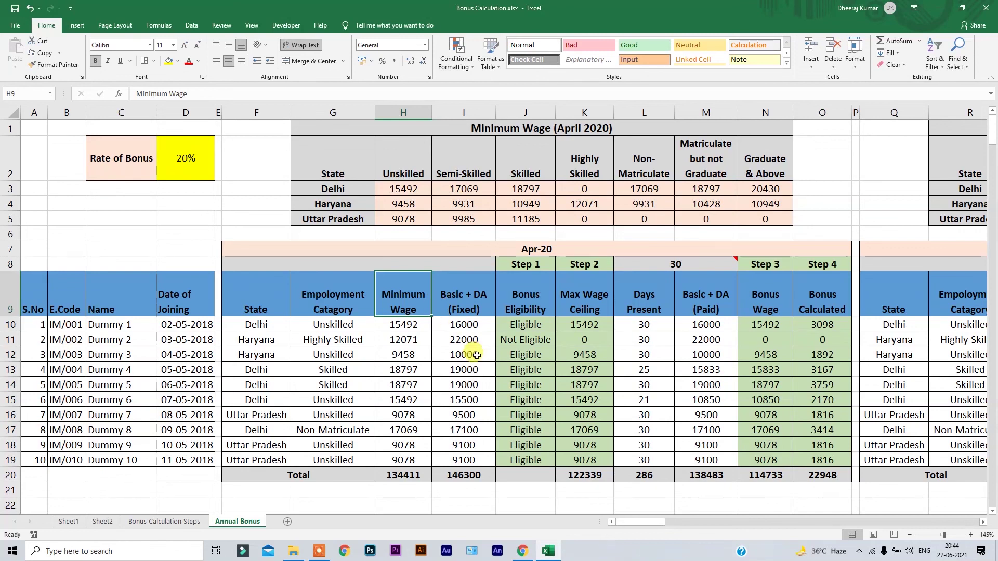
{"action": "left_click", "coordinate": [450, 292]}
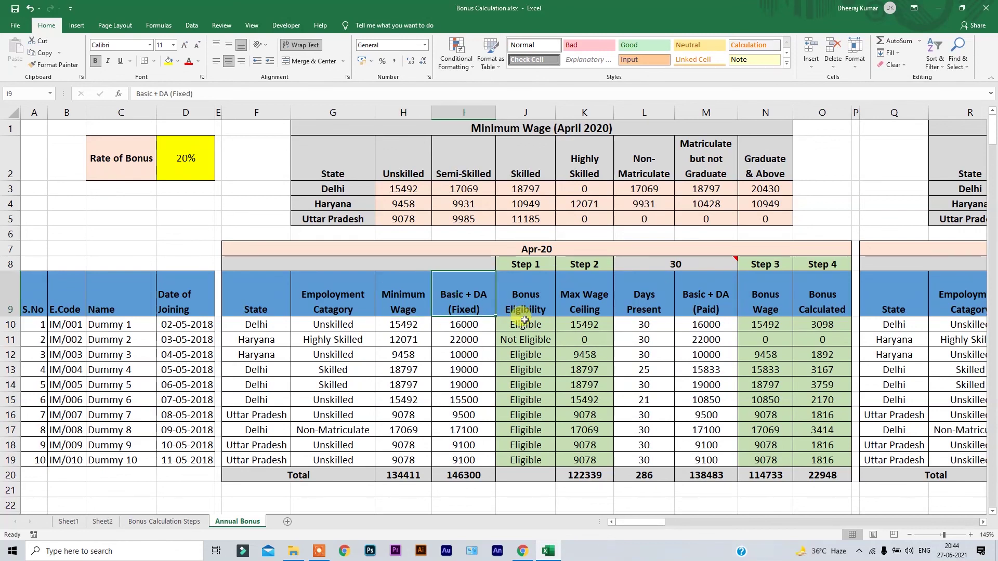